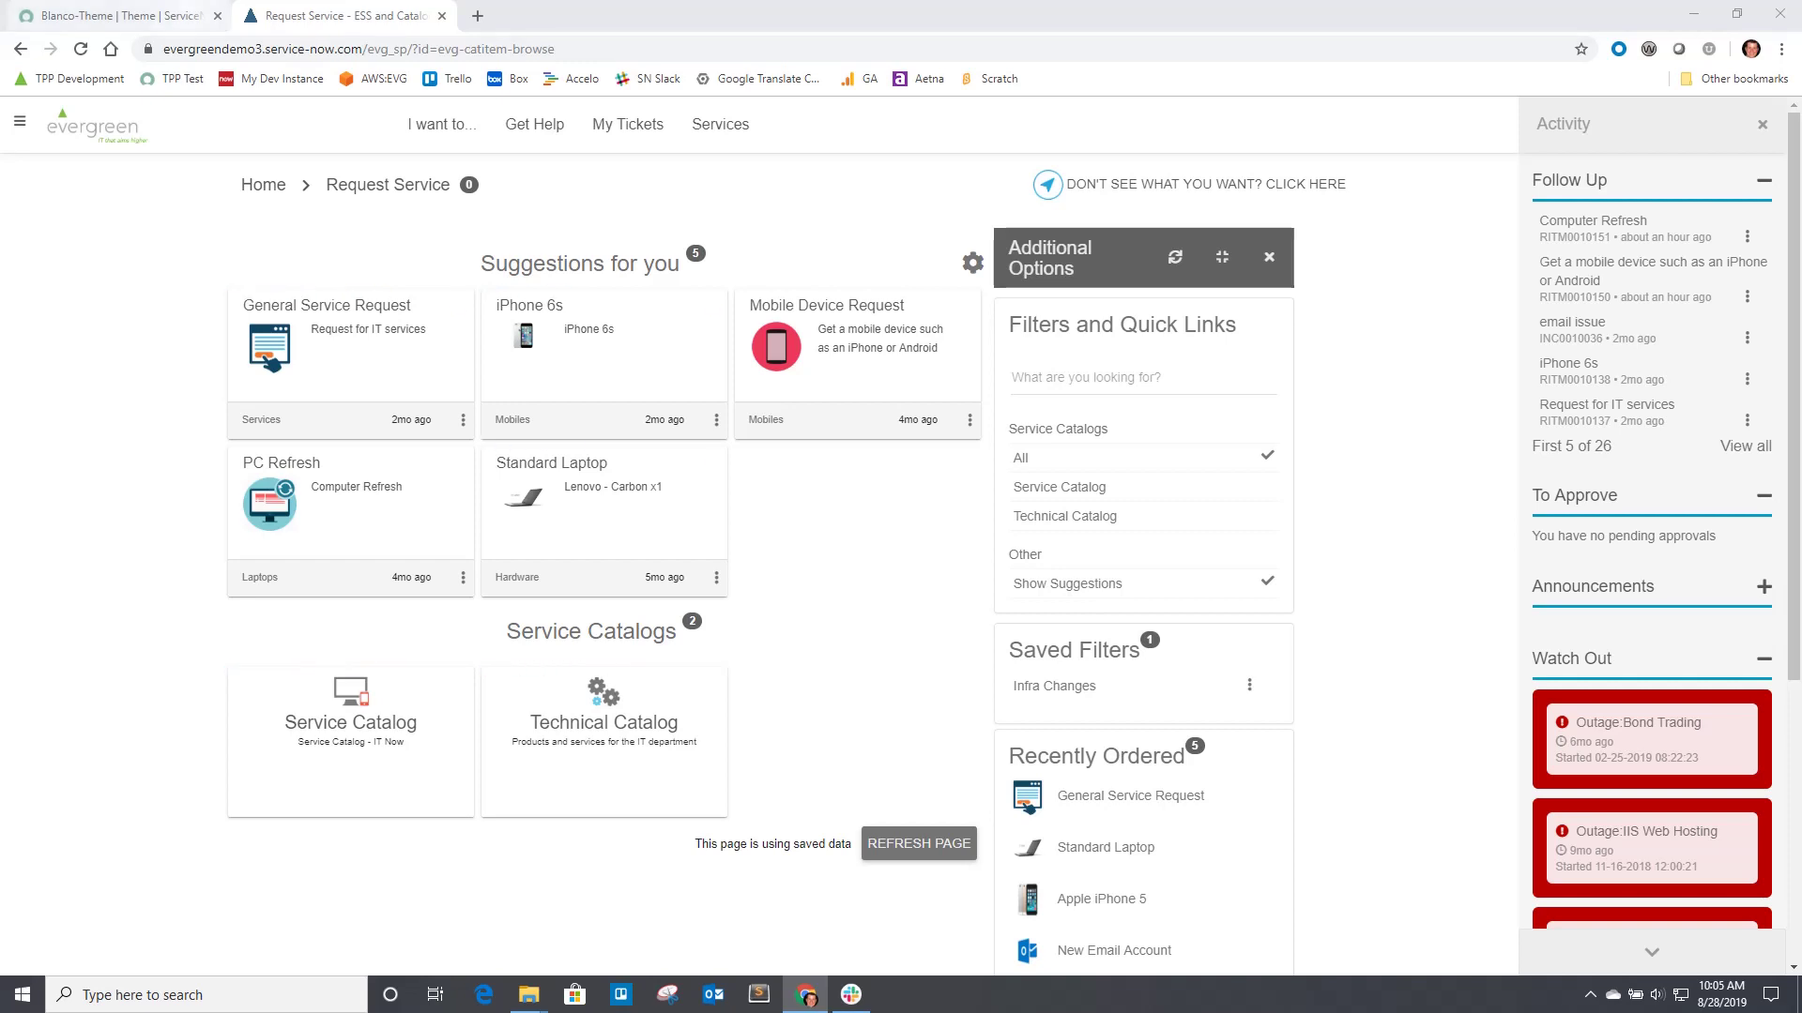
# Open the ESS and Catalog Application record from sp_portal.list and show its Catalogs related list.
pyautogui.click(112, 16)
pyautogui.click(127, 170)
pyautogui.write('sp_')
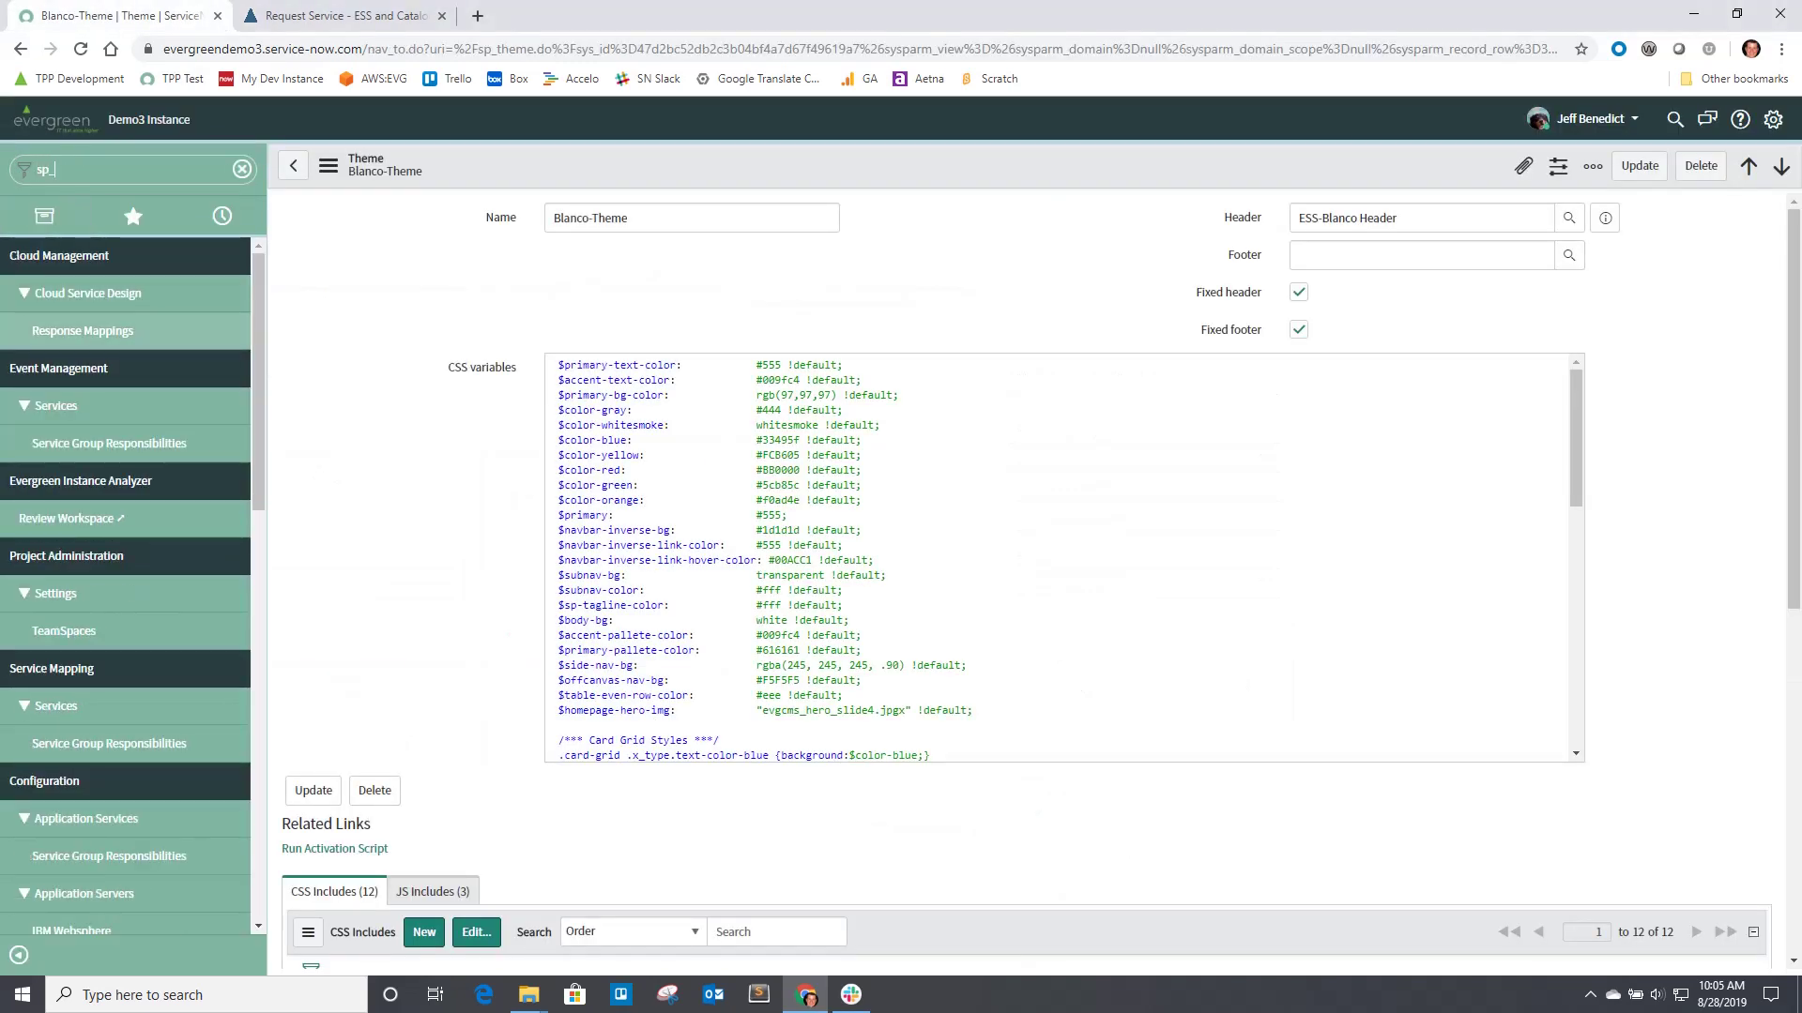
pyautogui.write('portal.list')
pyautogui.press('Return')
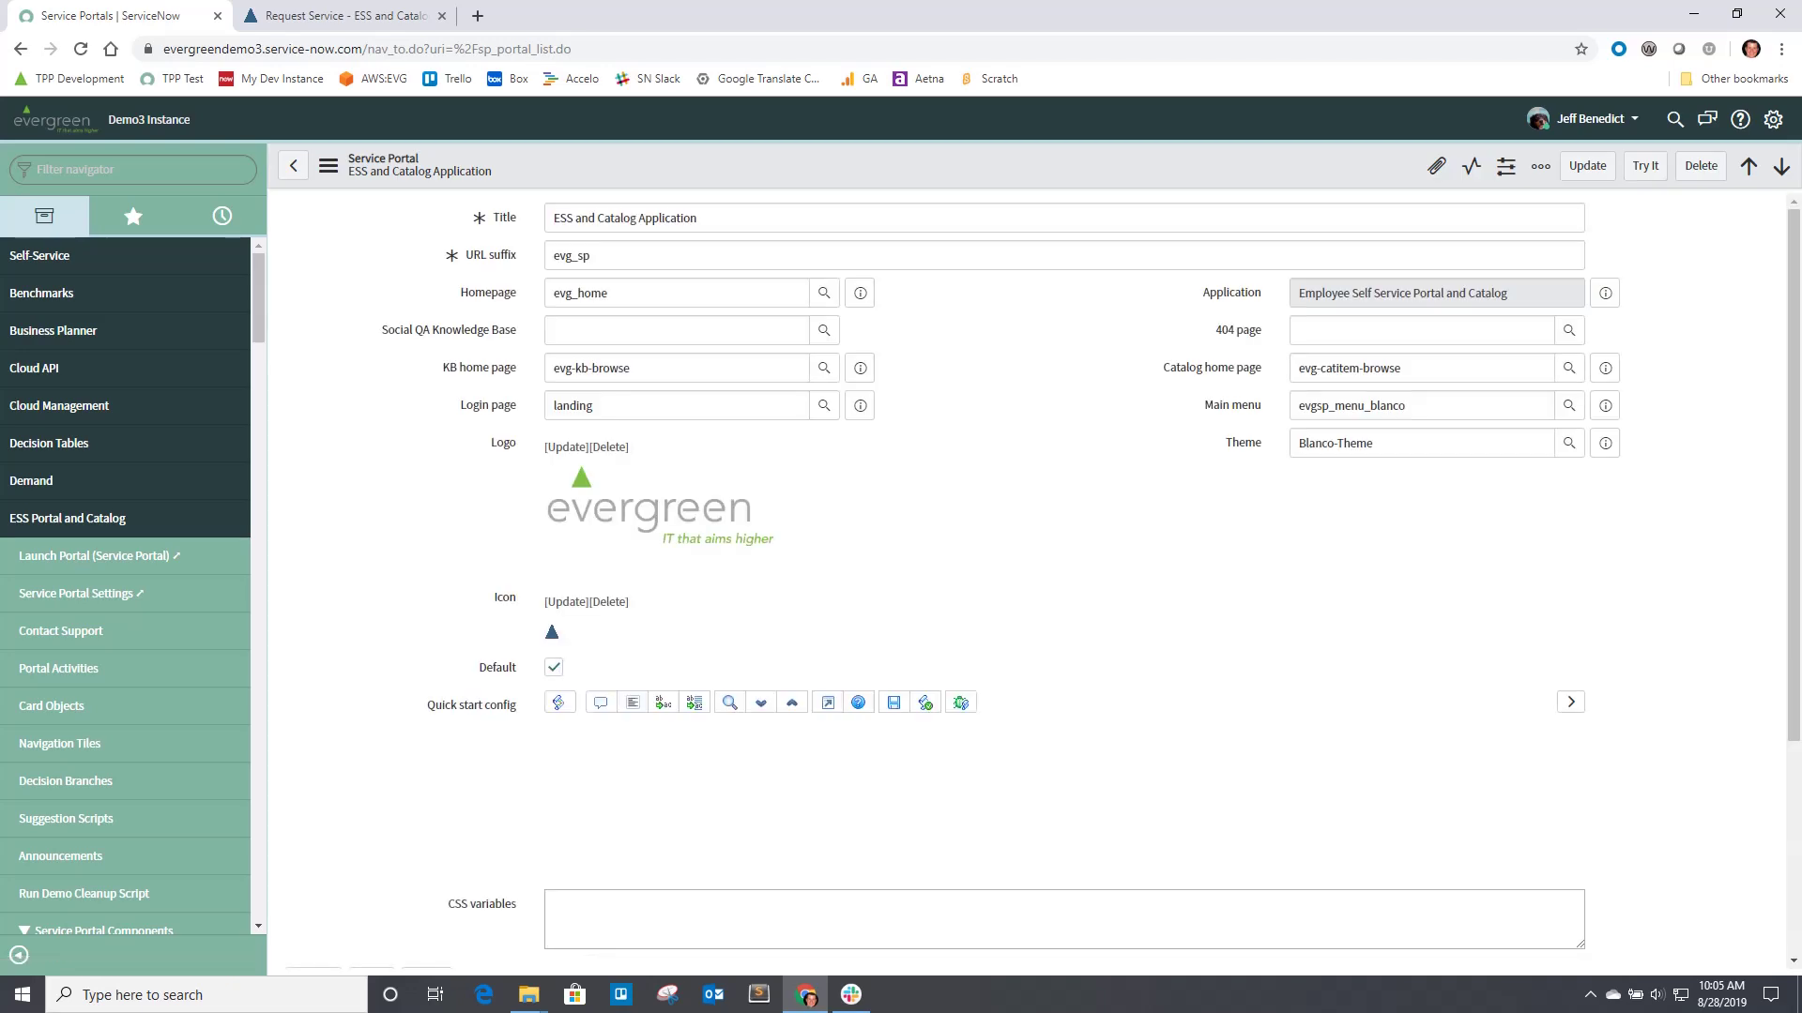
pyautogui.scroll(-5, 1033, 581)
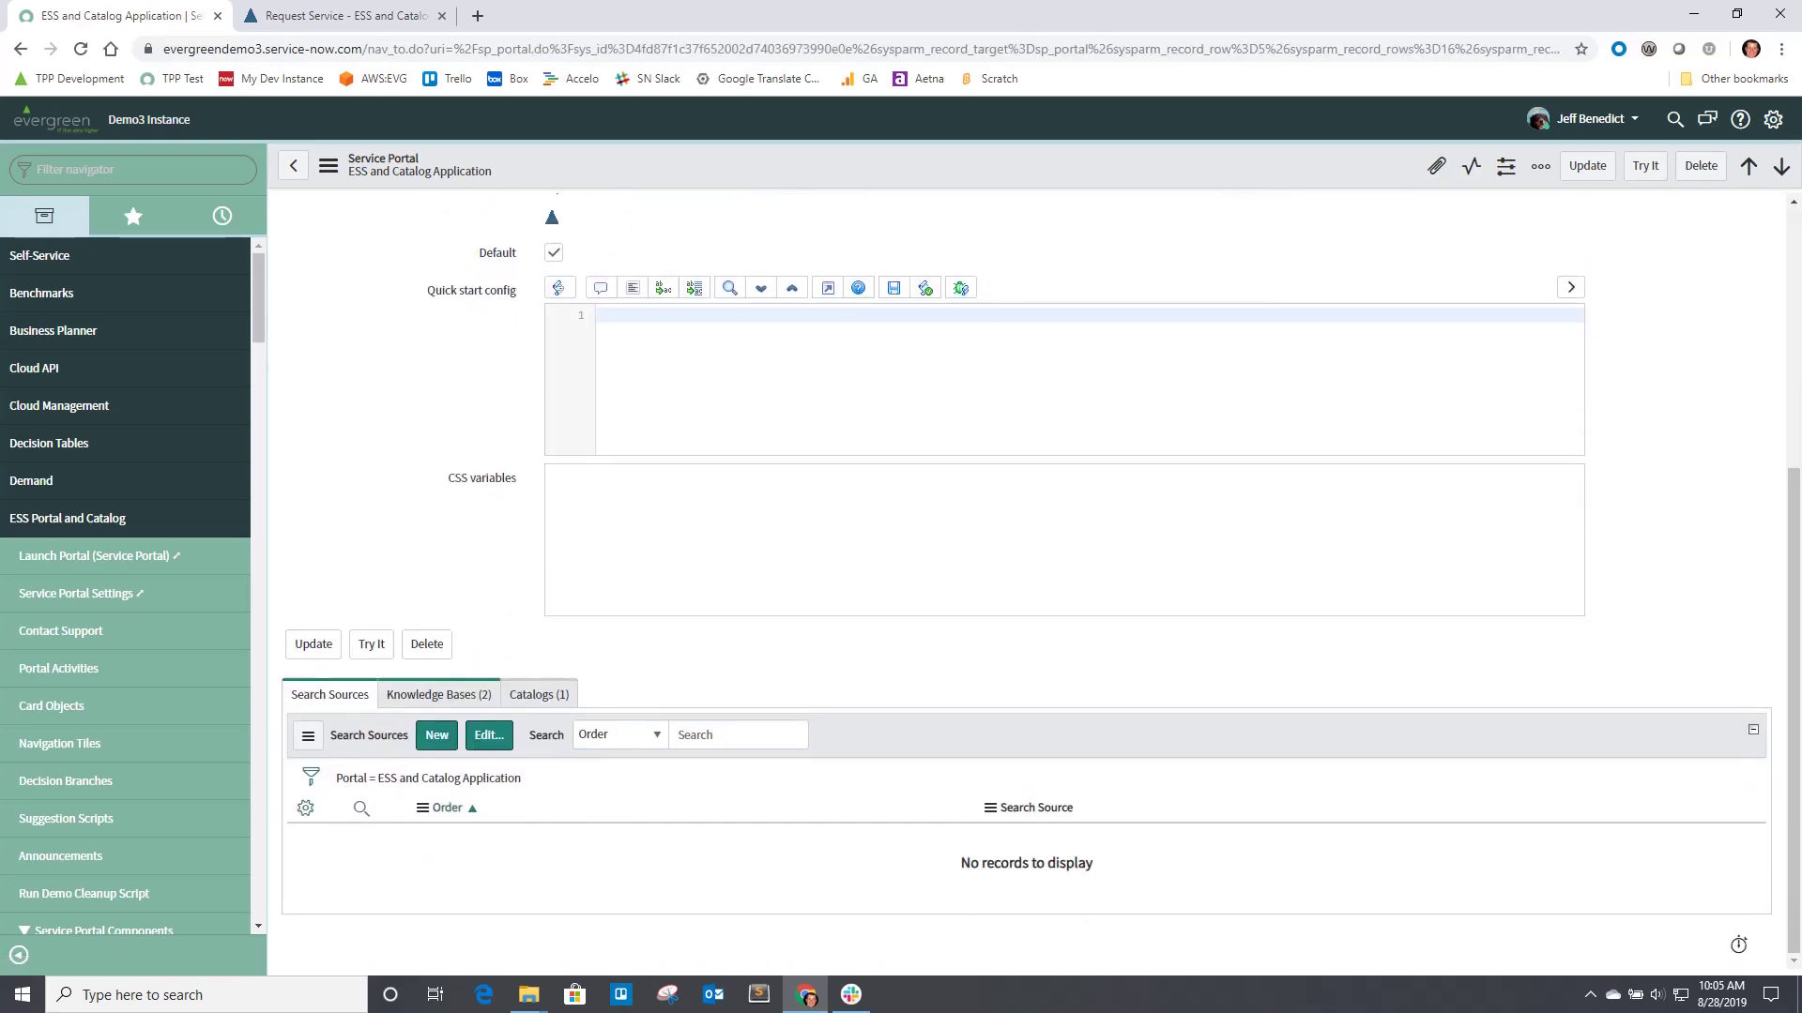
pyautogui.click(538, 699)
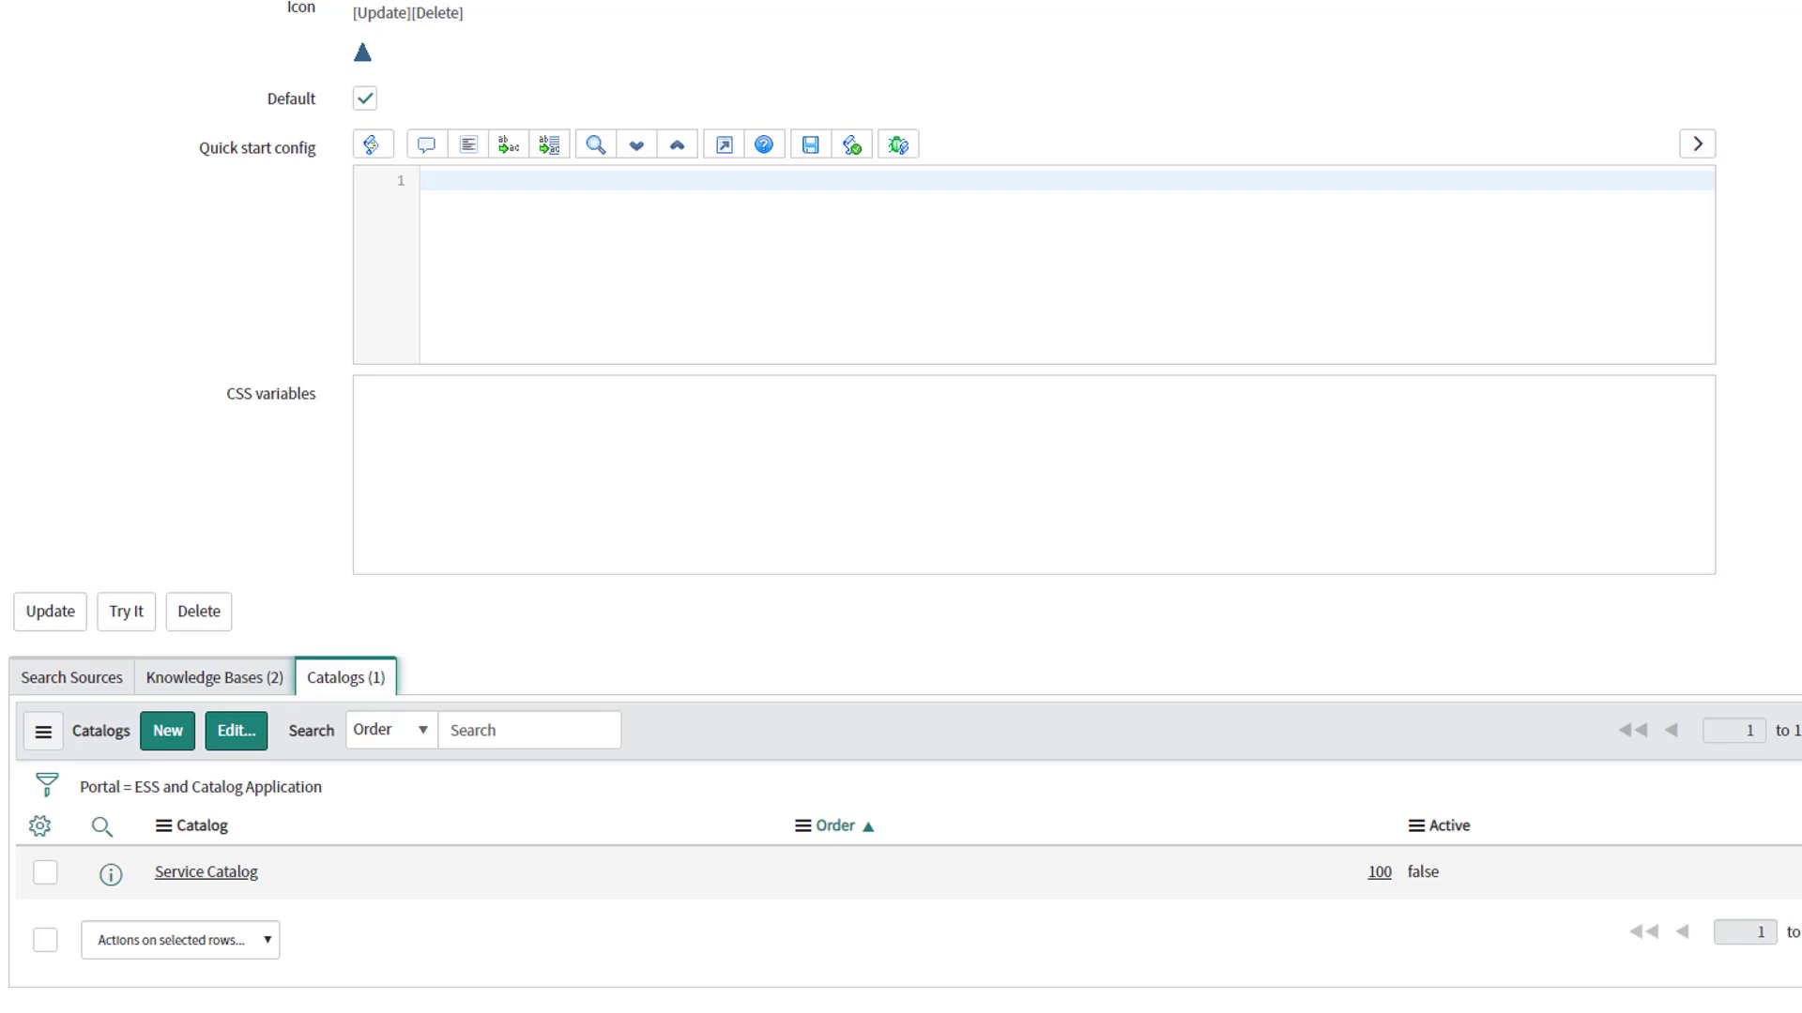
# Set the Active value of the Service Catalog entry to true in the portal's Catalogs list.
pyautogui.doubleClick(1445, 873)
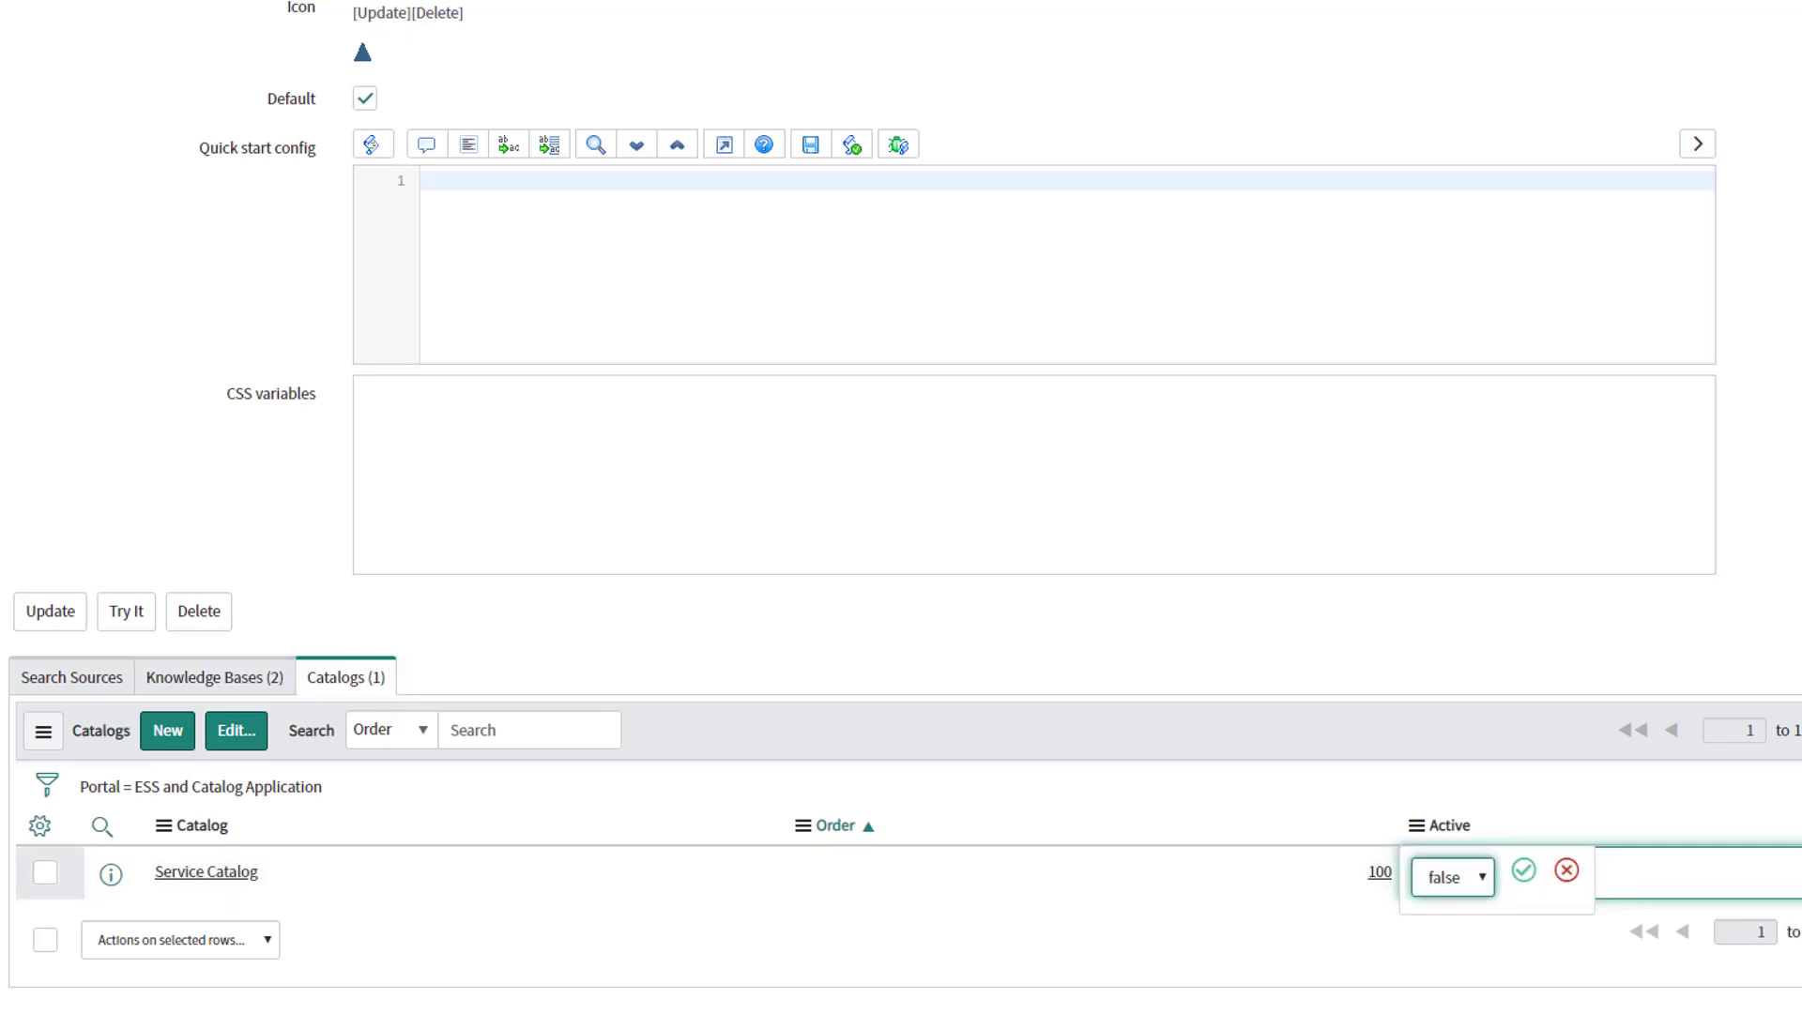
pyautogui.click(1453, 877)
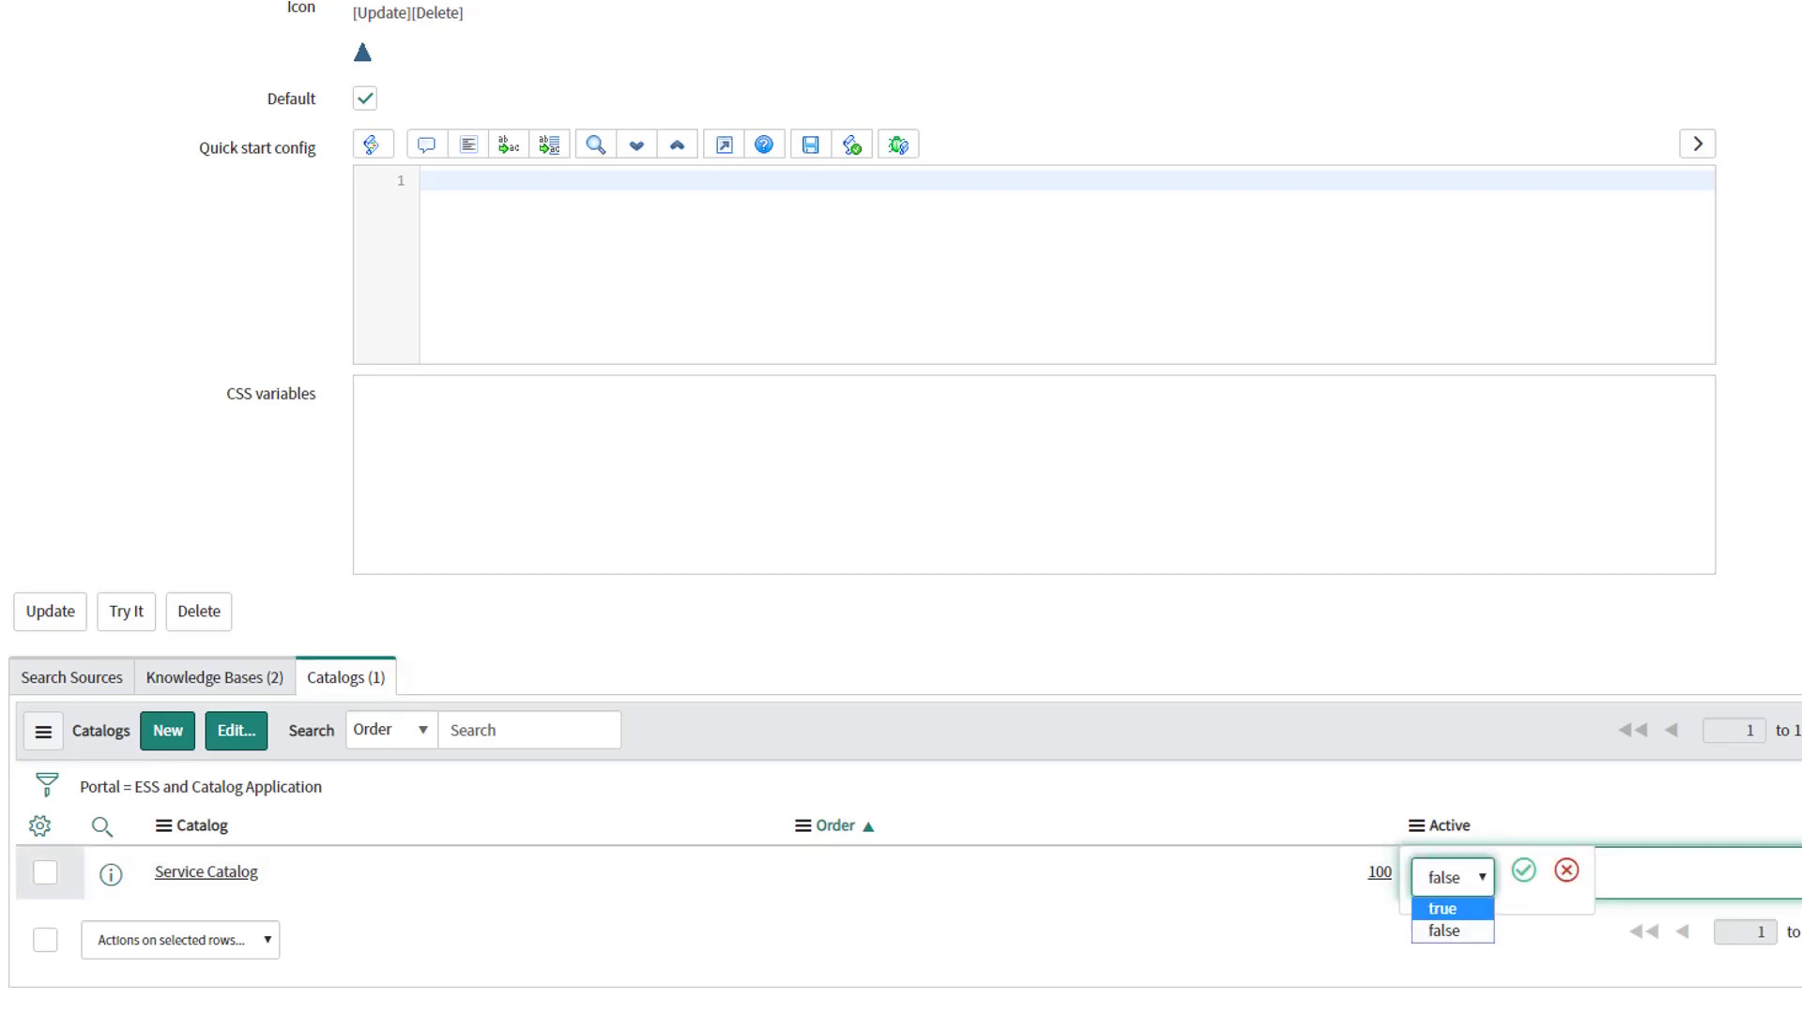
pyautogui.click(1443, 909)
pyautogui.click(1523, 871)
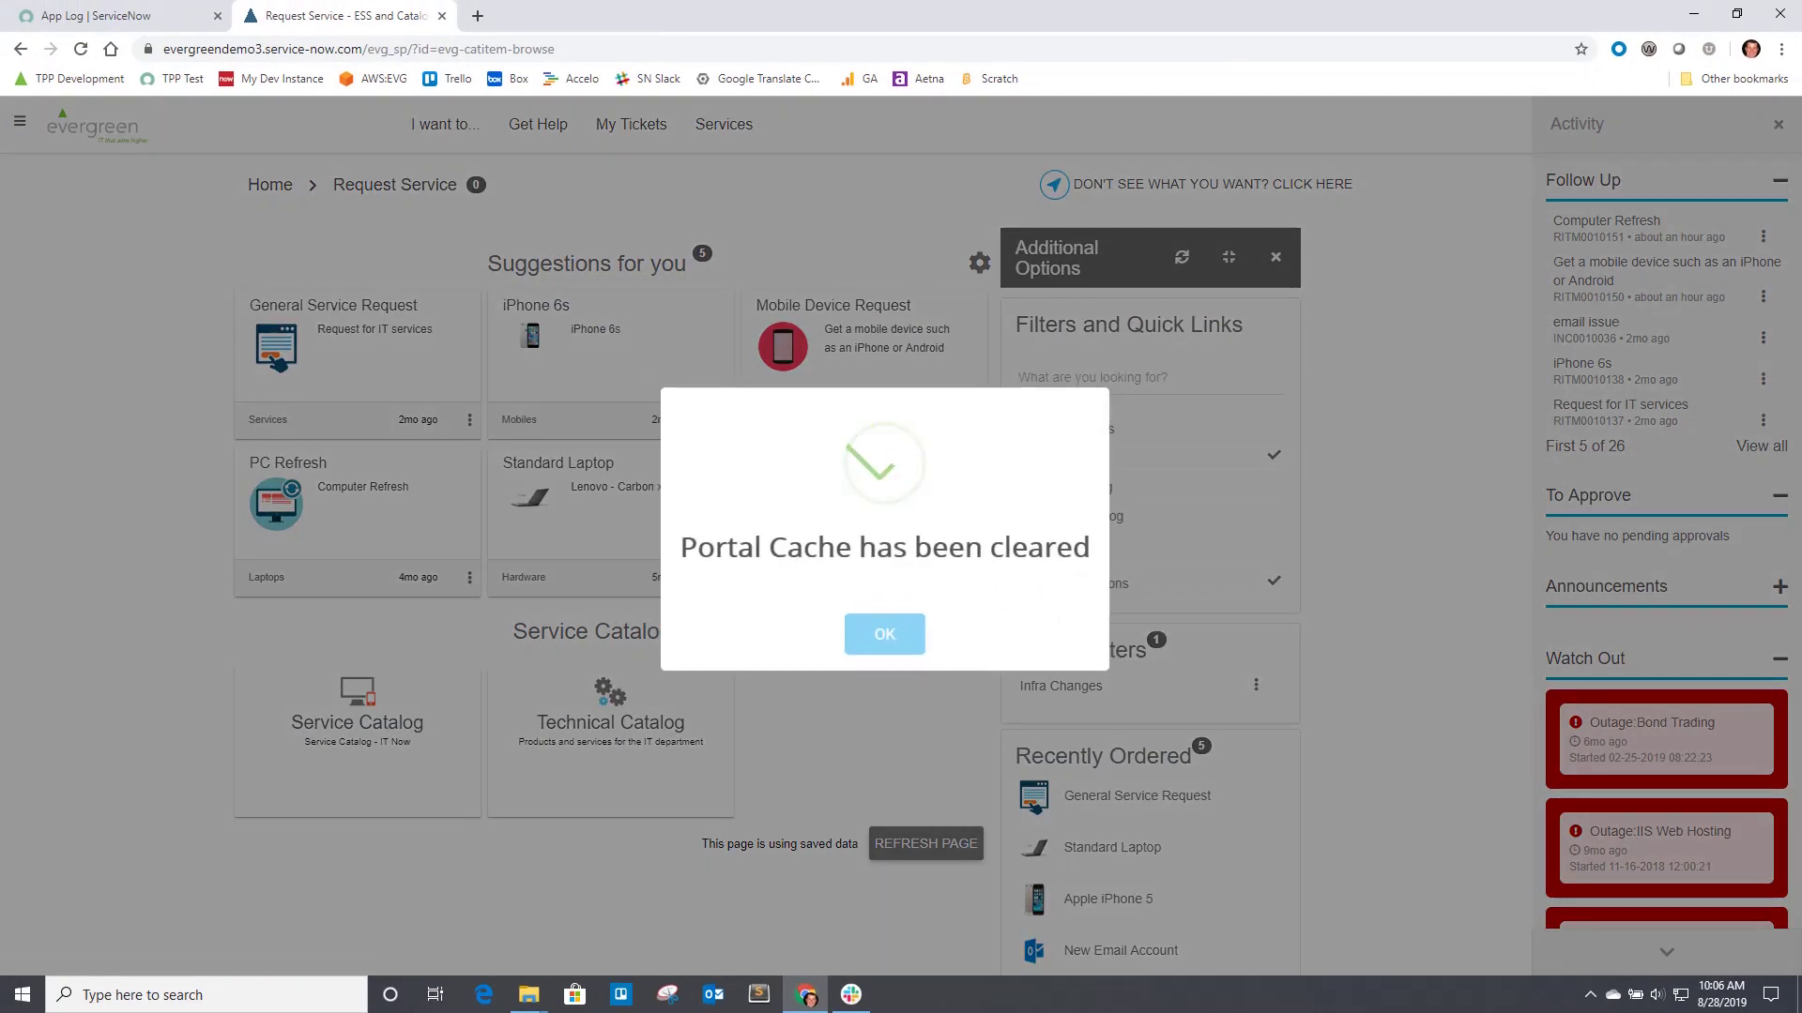
# Dismiss the cache-cleared message and reload the portal's Request Service page.
pyautogui.press('Return')
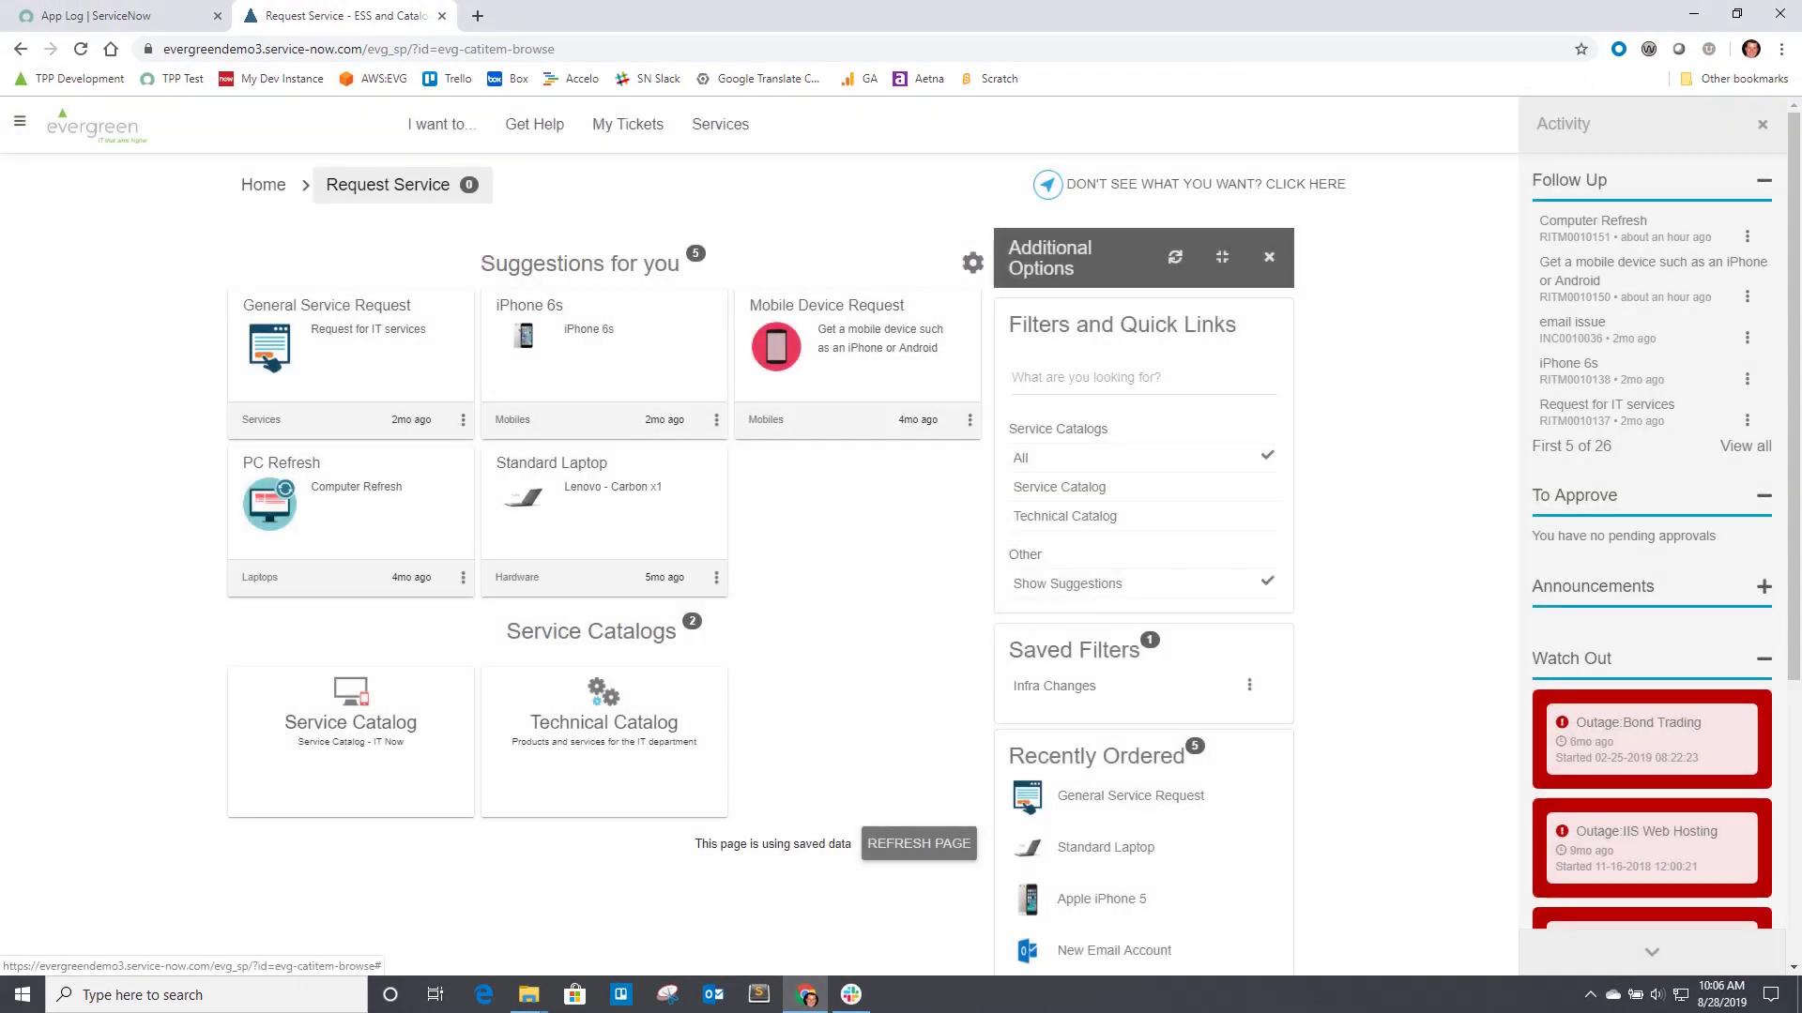
pyautogui.press('F5')
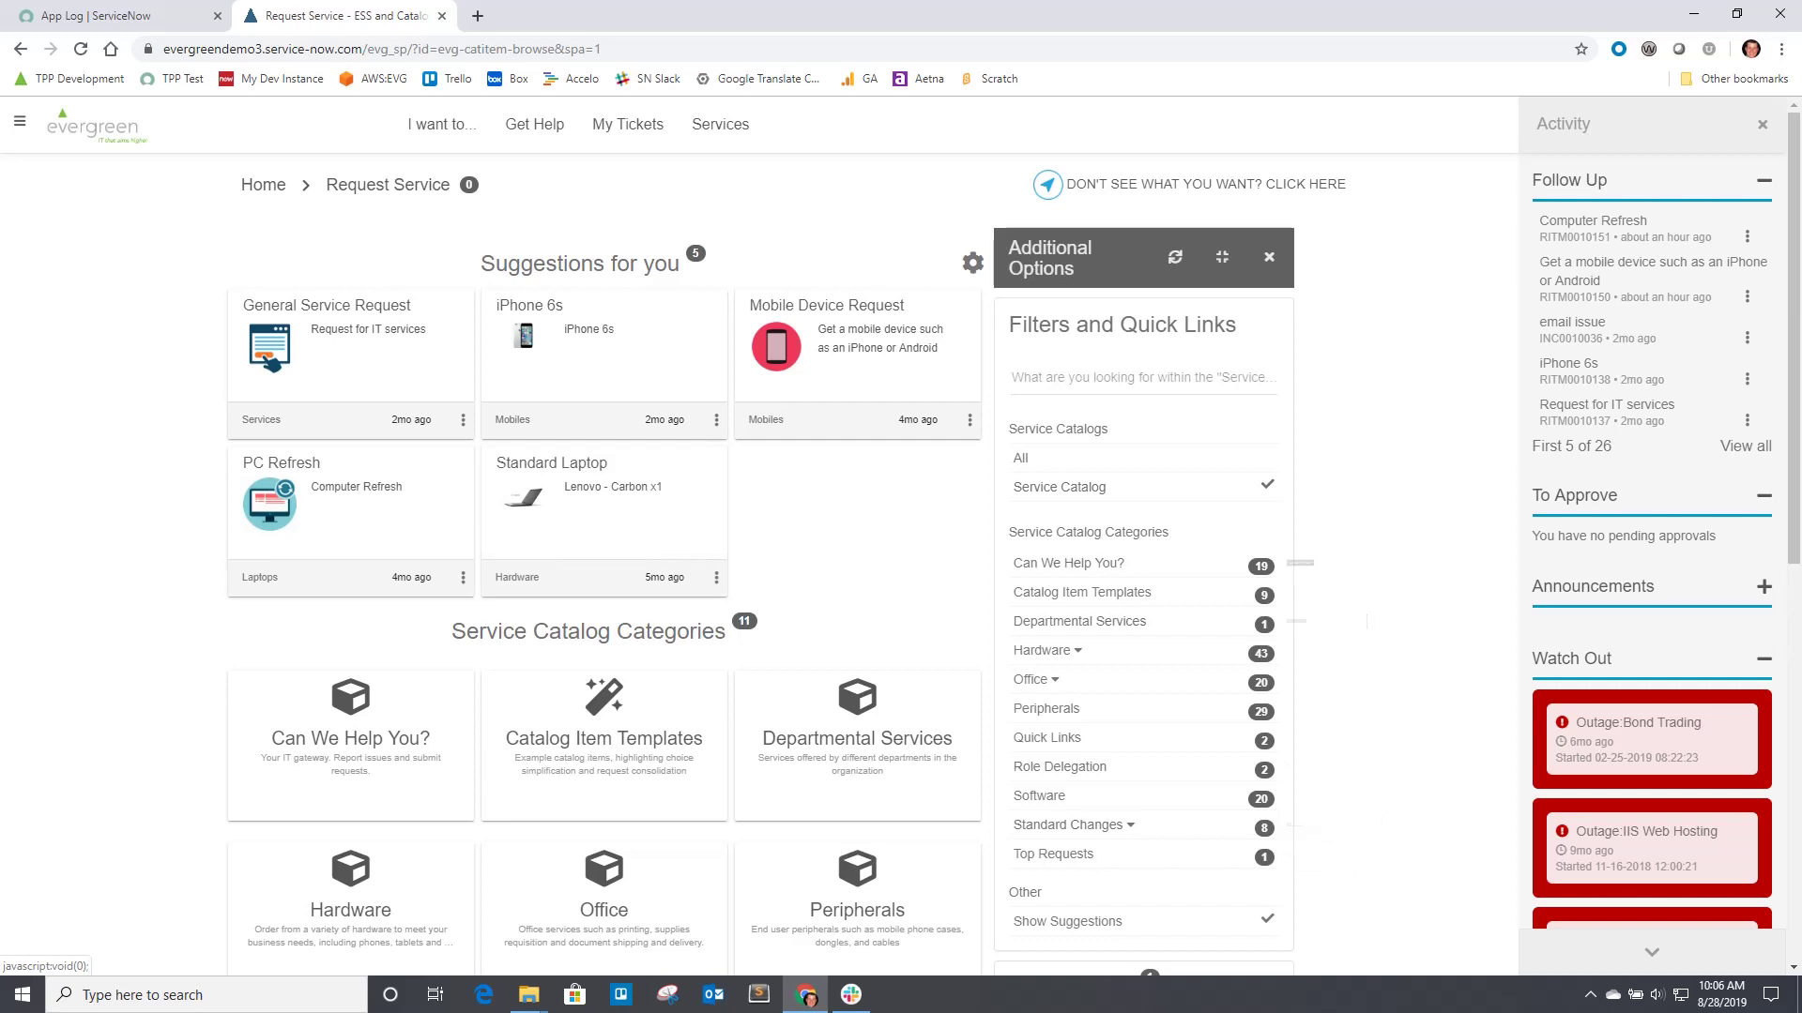
# Search for "mobile" from the portal home page and expand the catalog filter on the results.
pyautogui.click(263, 184)
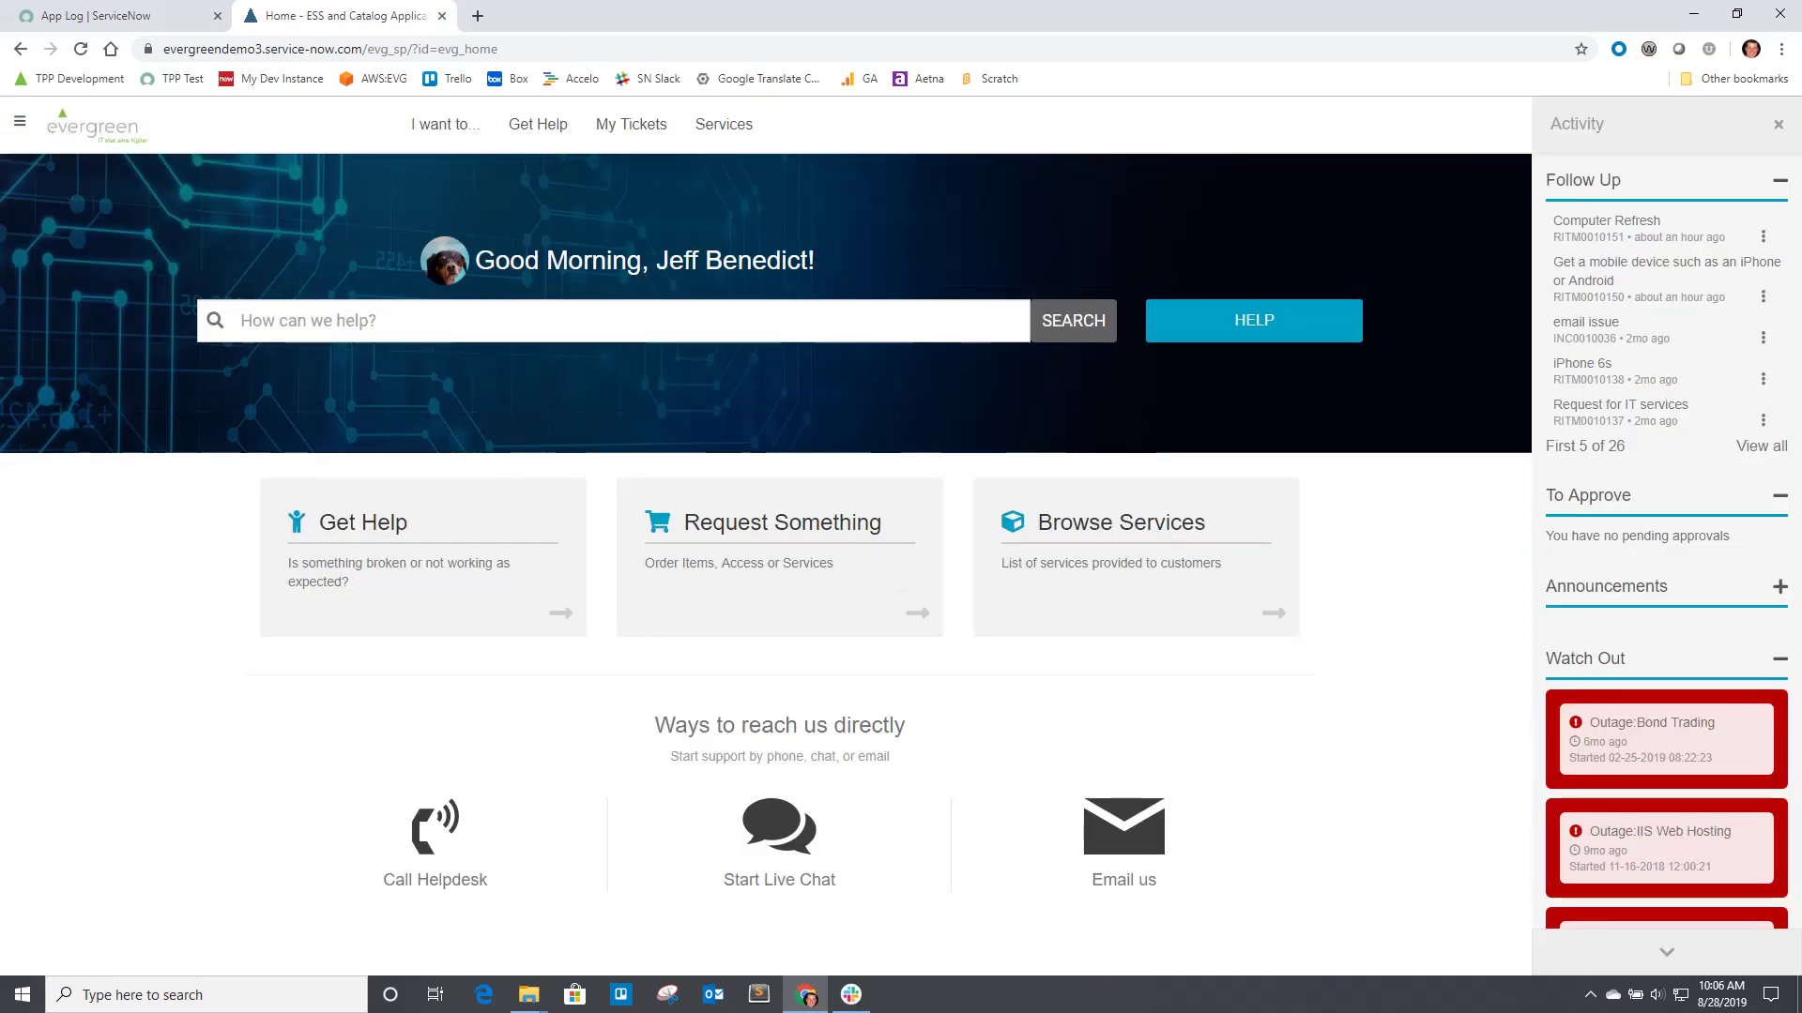
pyautogui.click(394, 321)
pyautogui.write('mobile')
pyautogui.press('Return')
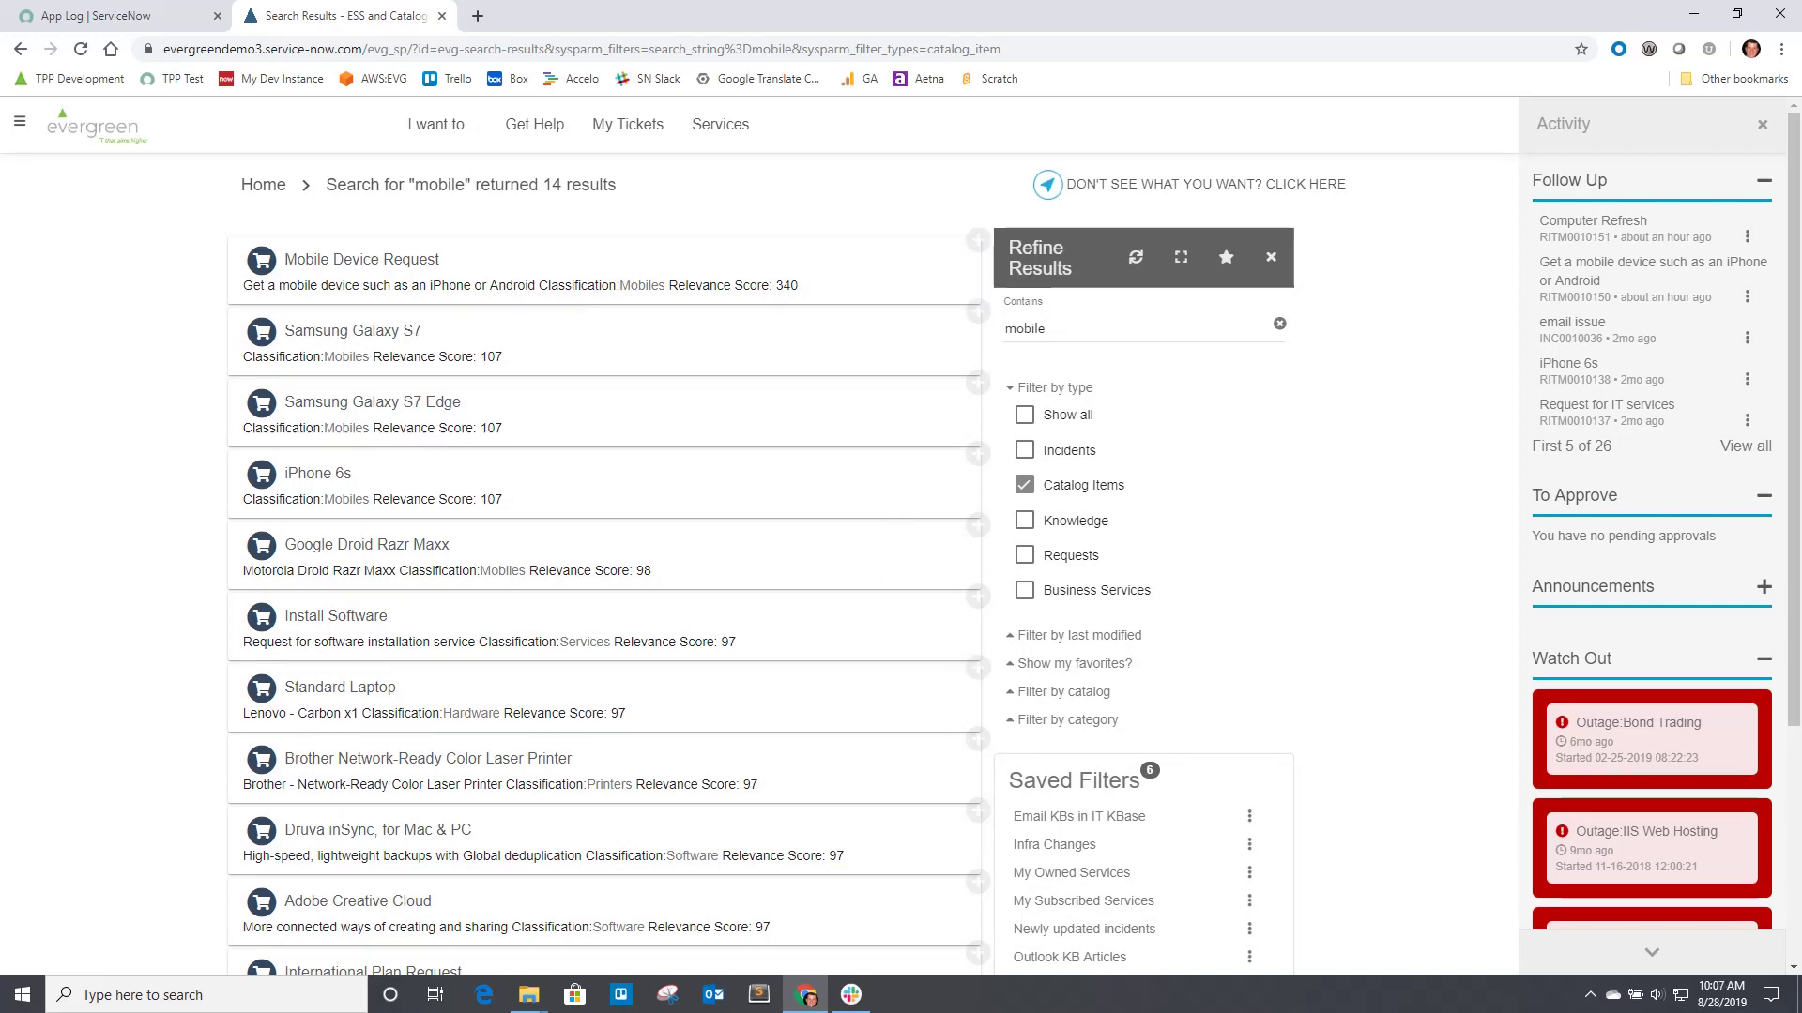
pyautogui.click(1063, 692)
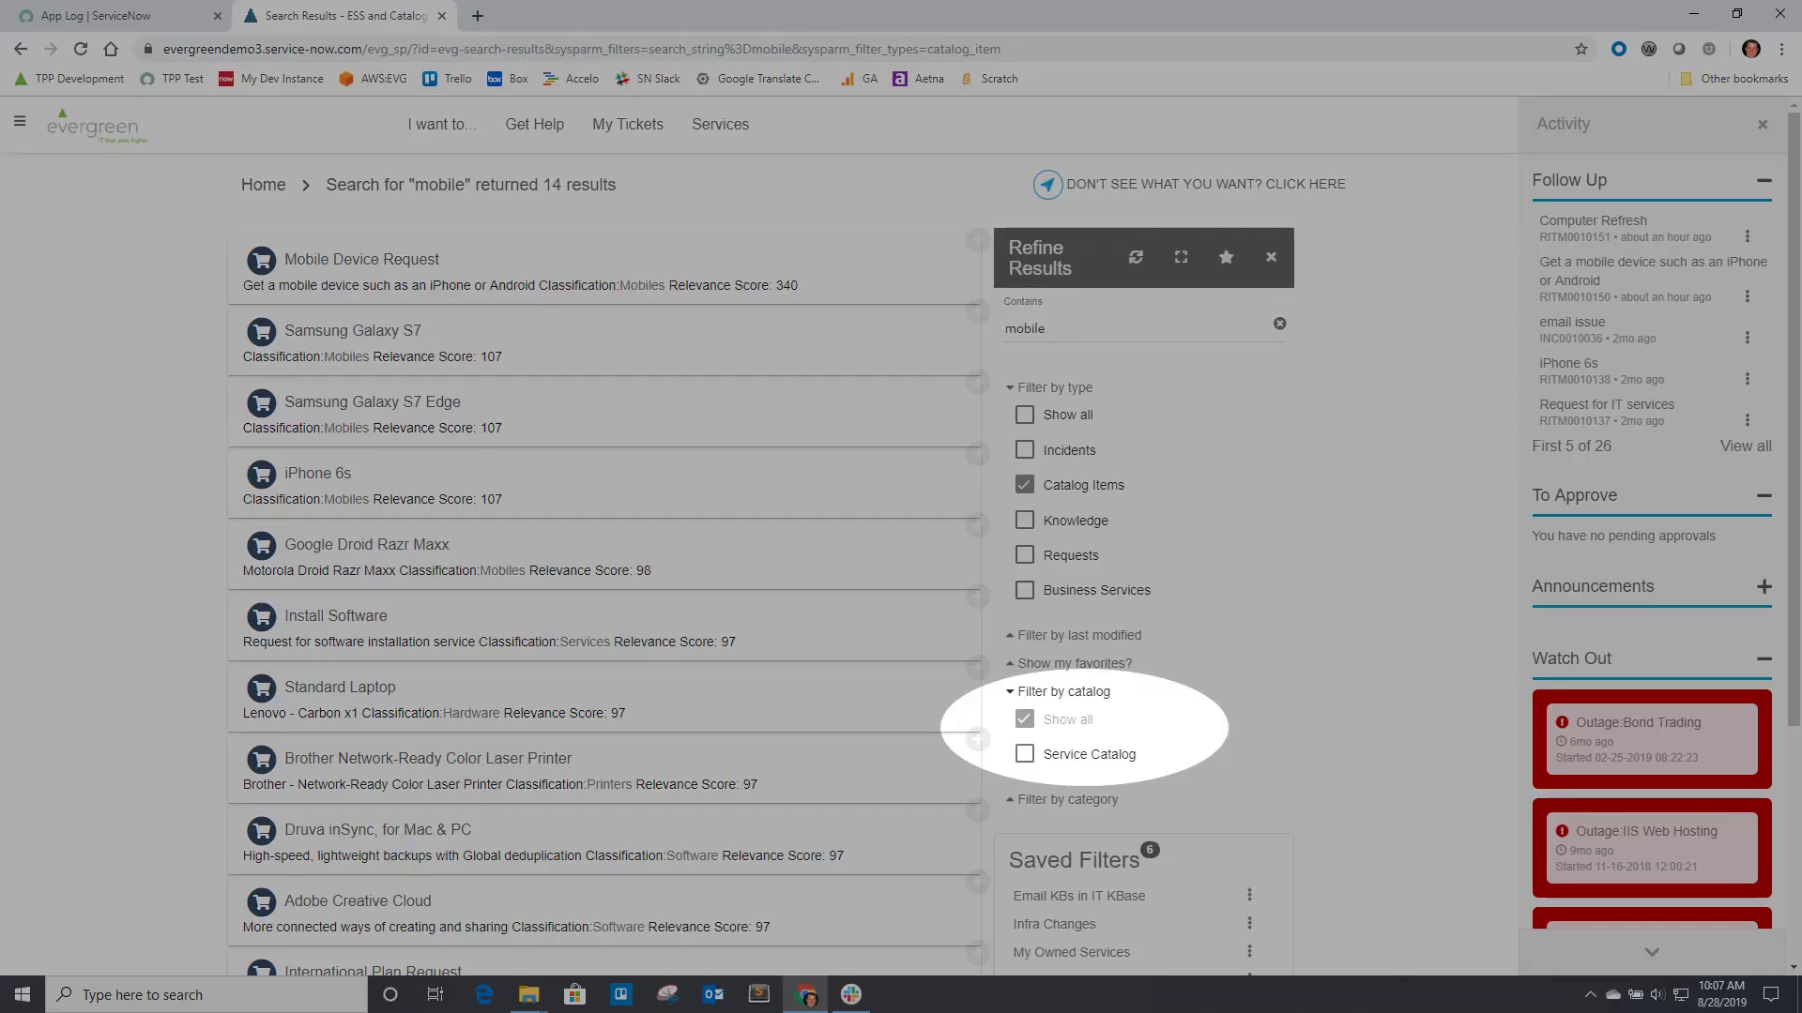
# Open the Service Health page through the additional information under Watch Out.
pyautogui.scroll(-3, 1585, 742)
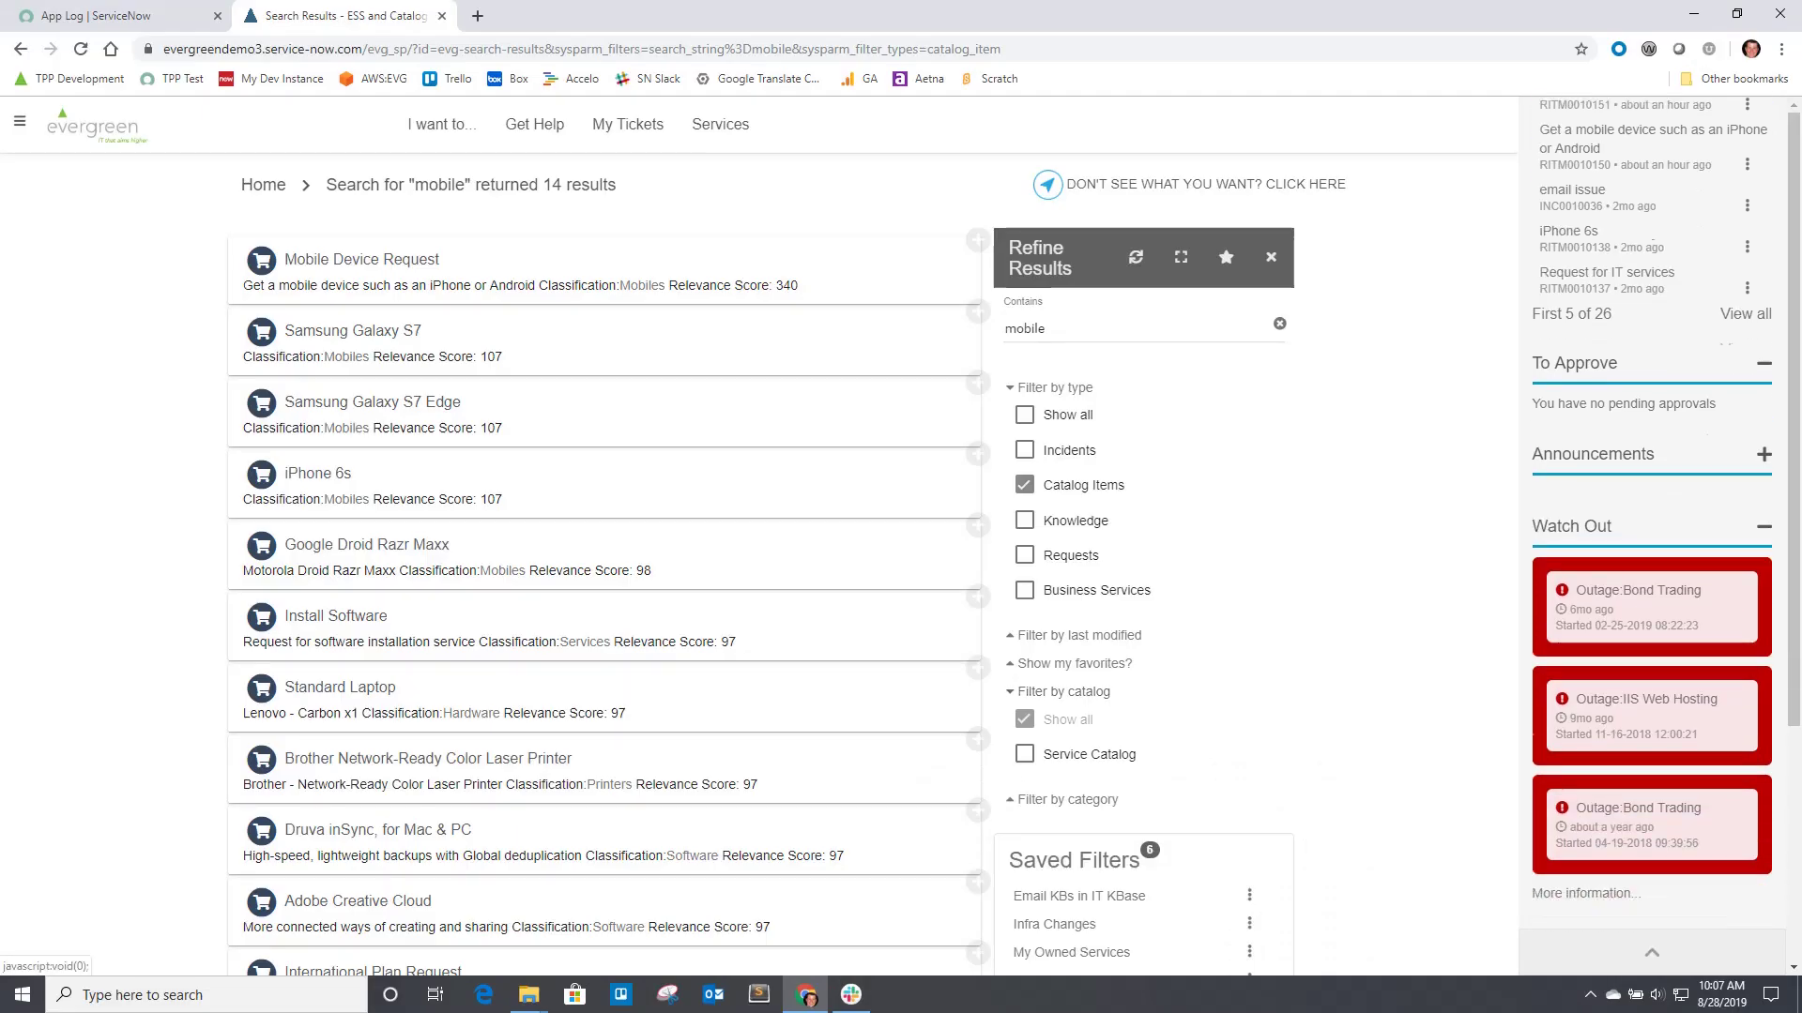
pyautogui.click(1586, 742)
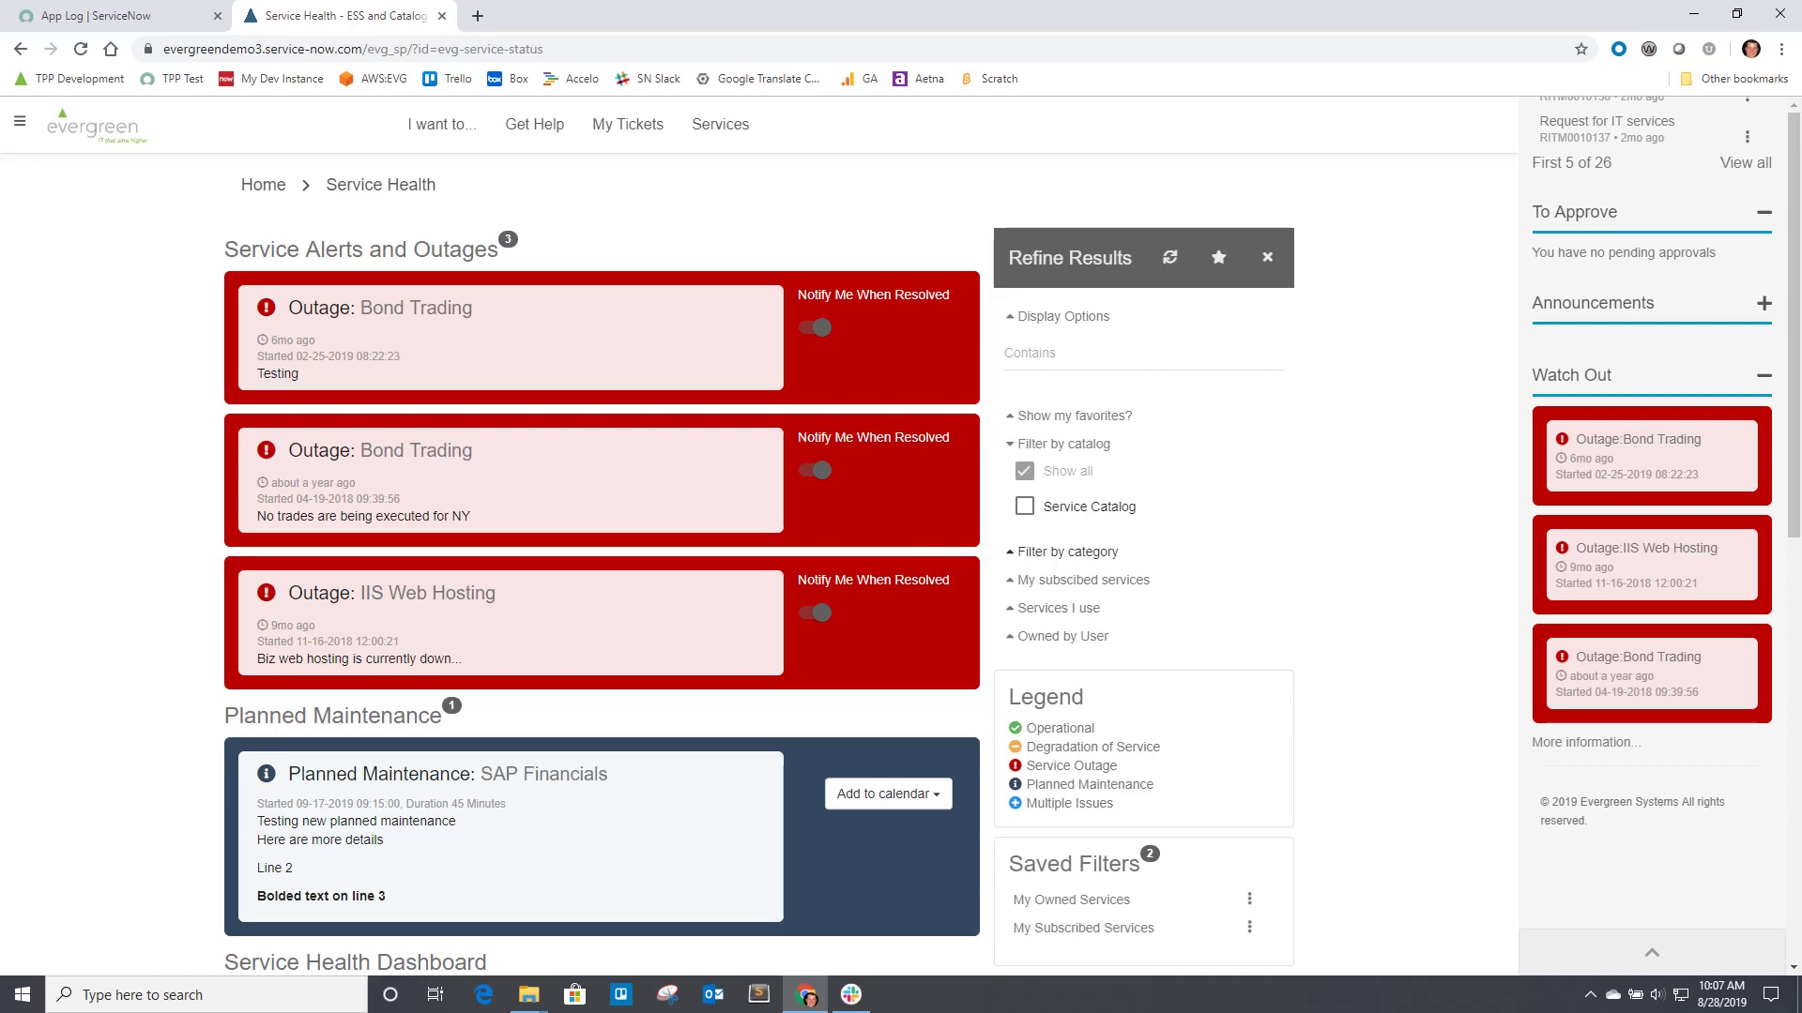
# Reopen the ESS and Catalog Application portal record and add Technical Catalog to its catalogs.
pyautogui.click(101, 16)
pyautogui.click(222, 216)
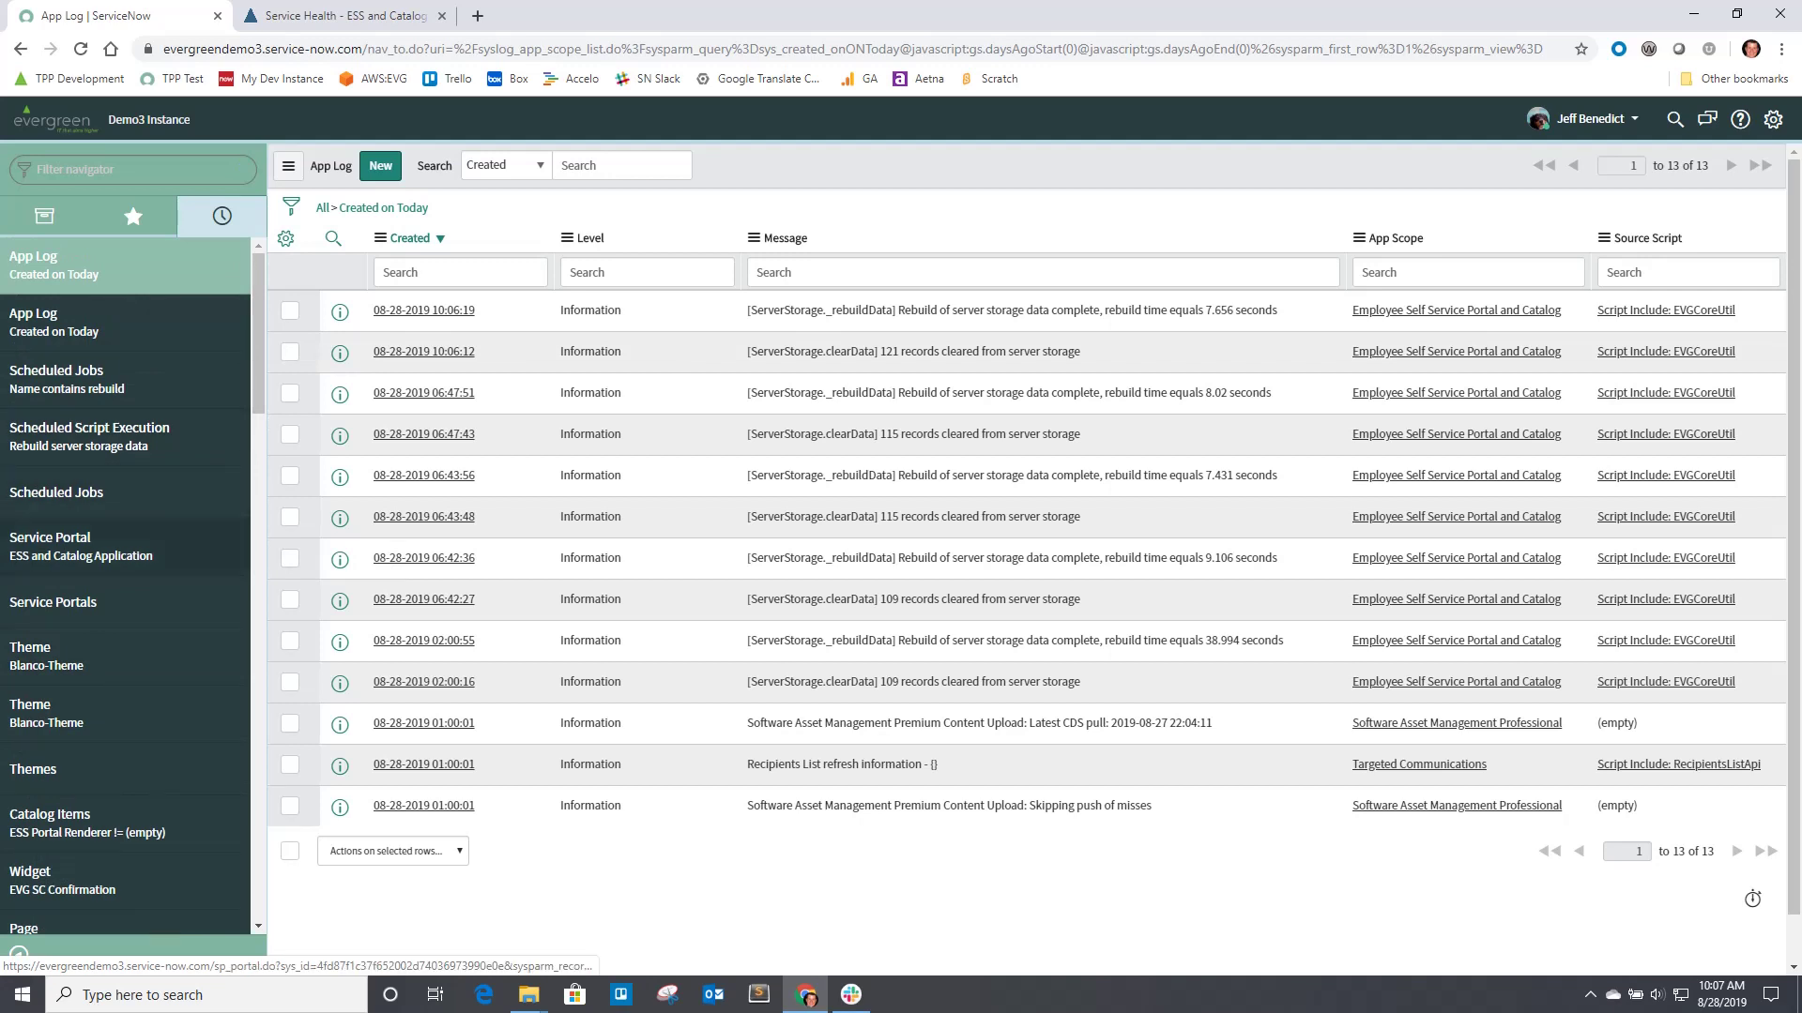
pyautogui.click(81, 546)
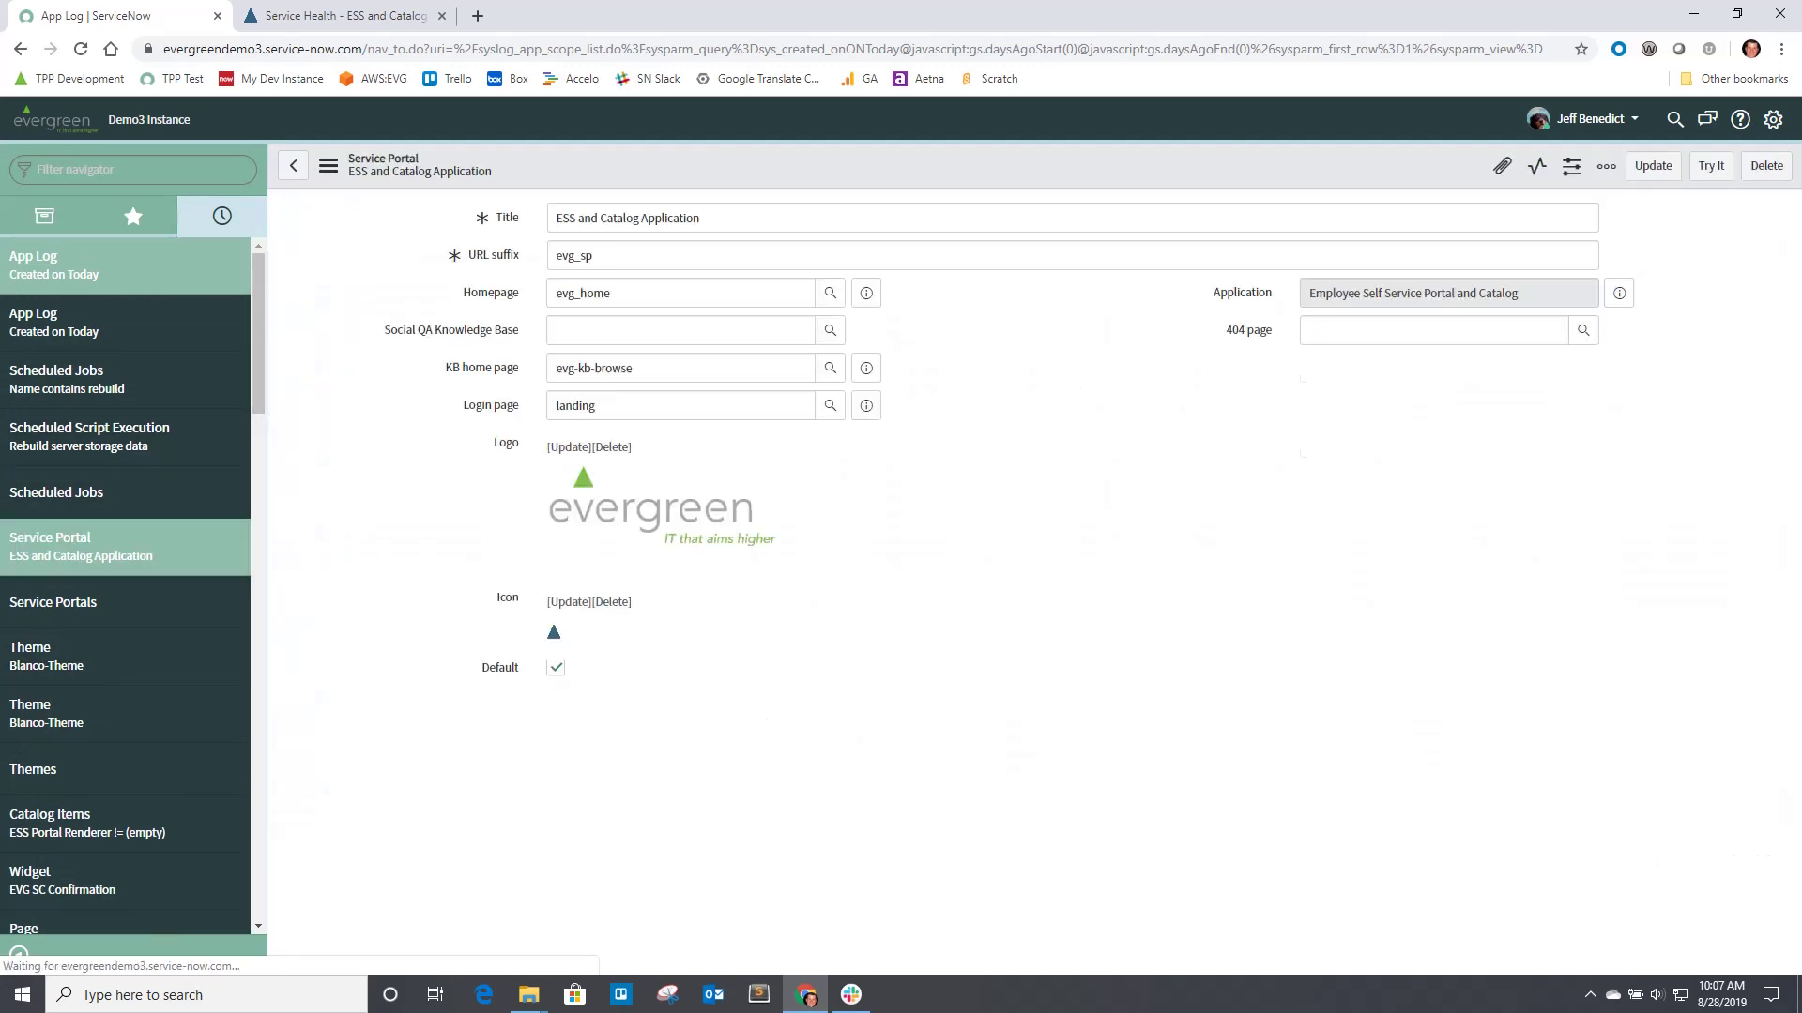
pyautogui.scroll(-5, 460, 657)
pyautogui.click(457, 716)
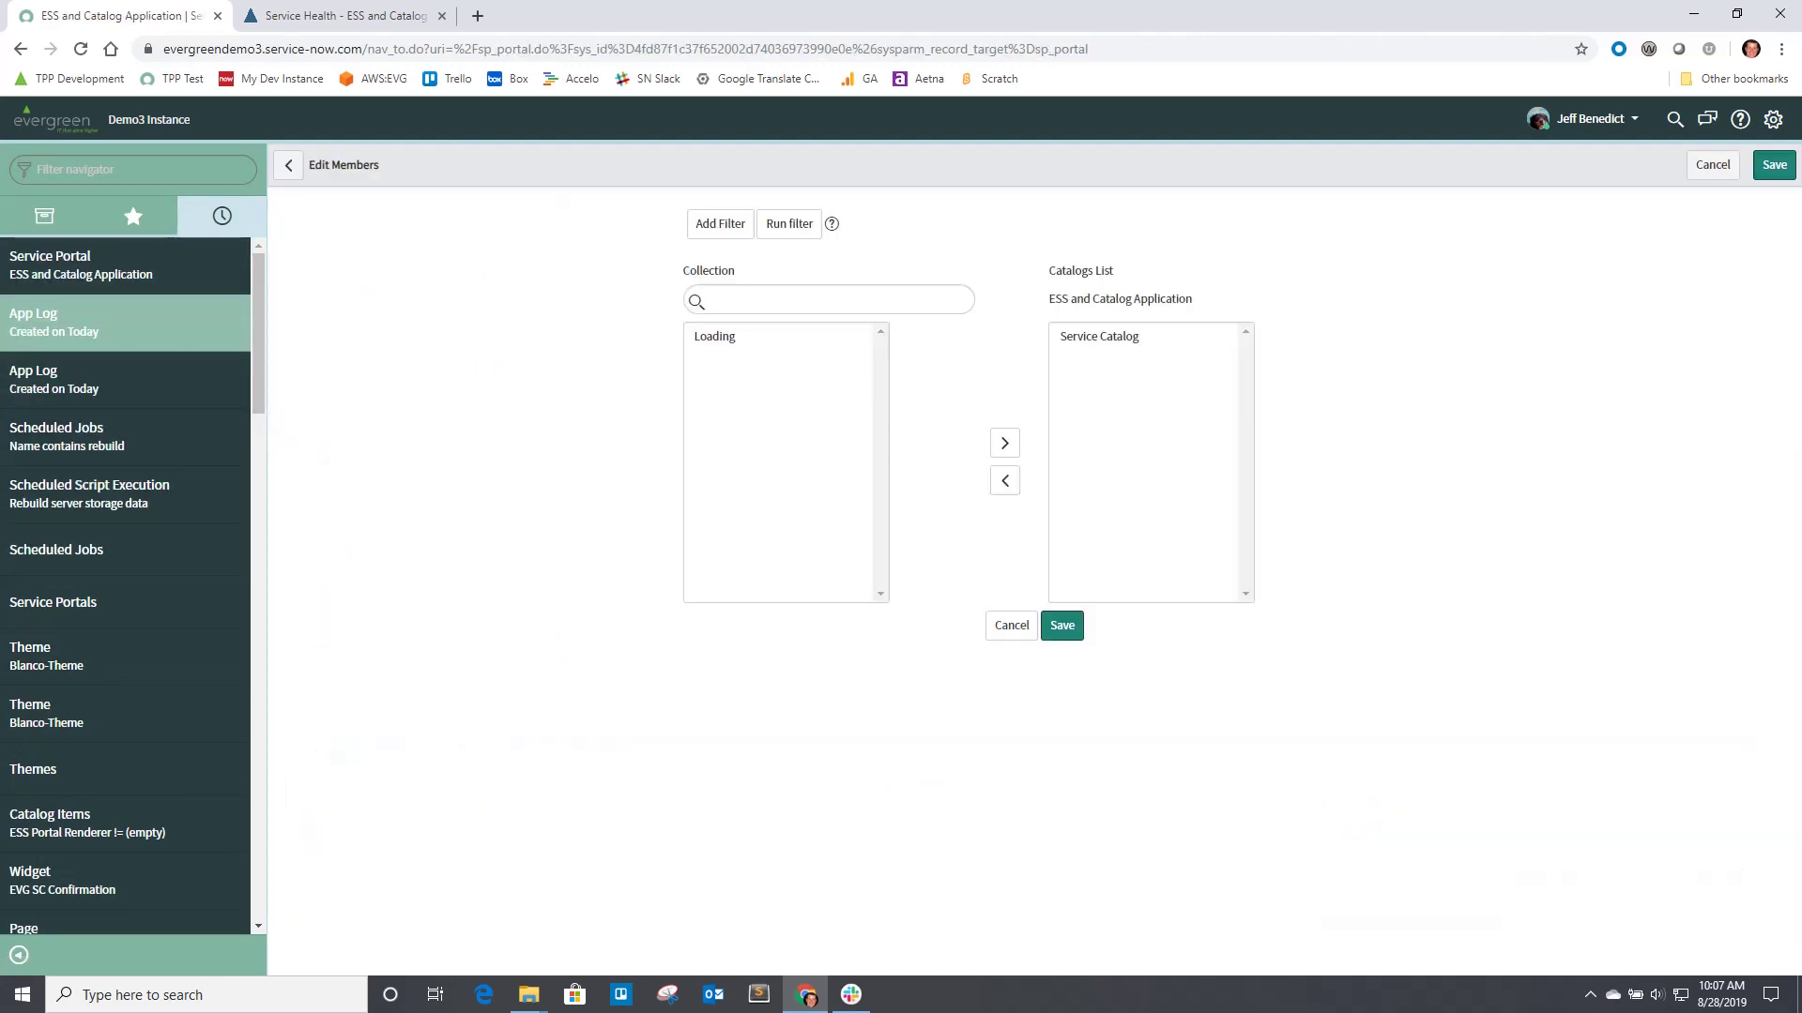
pyautogui.write('te')
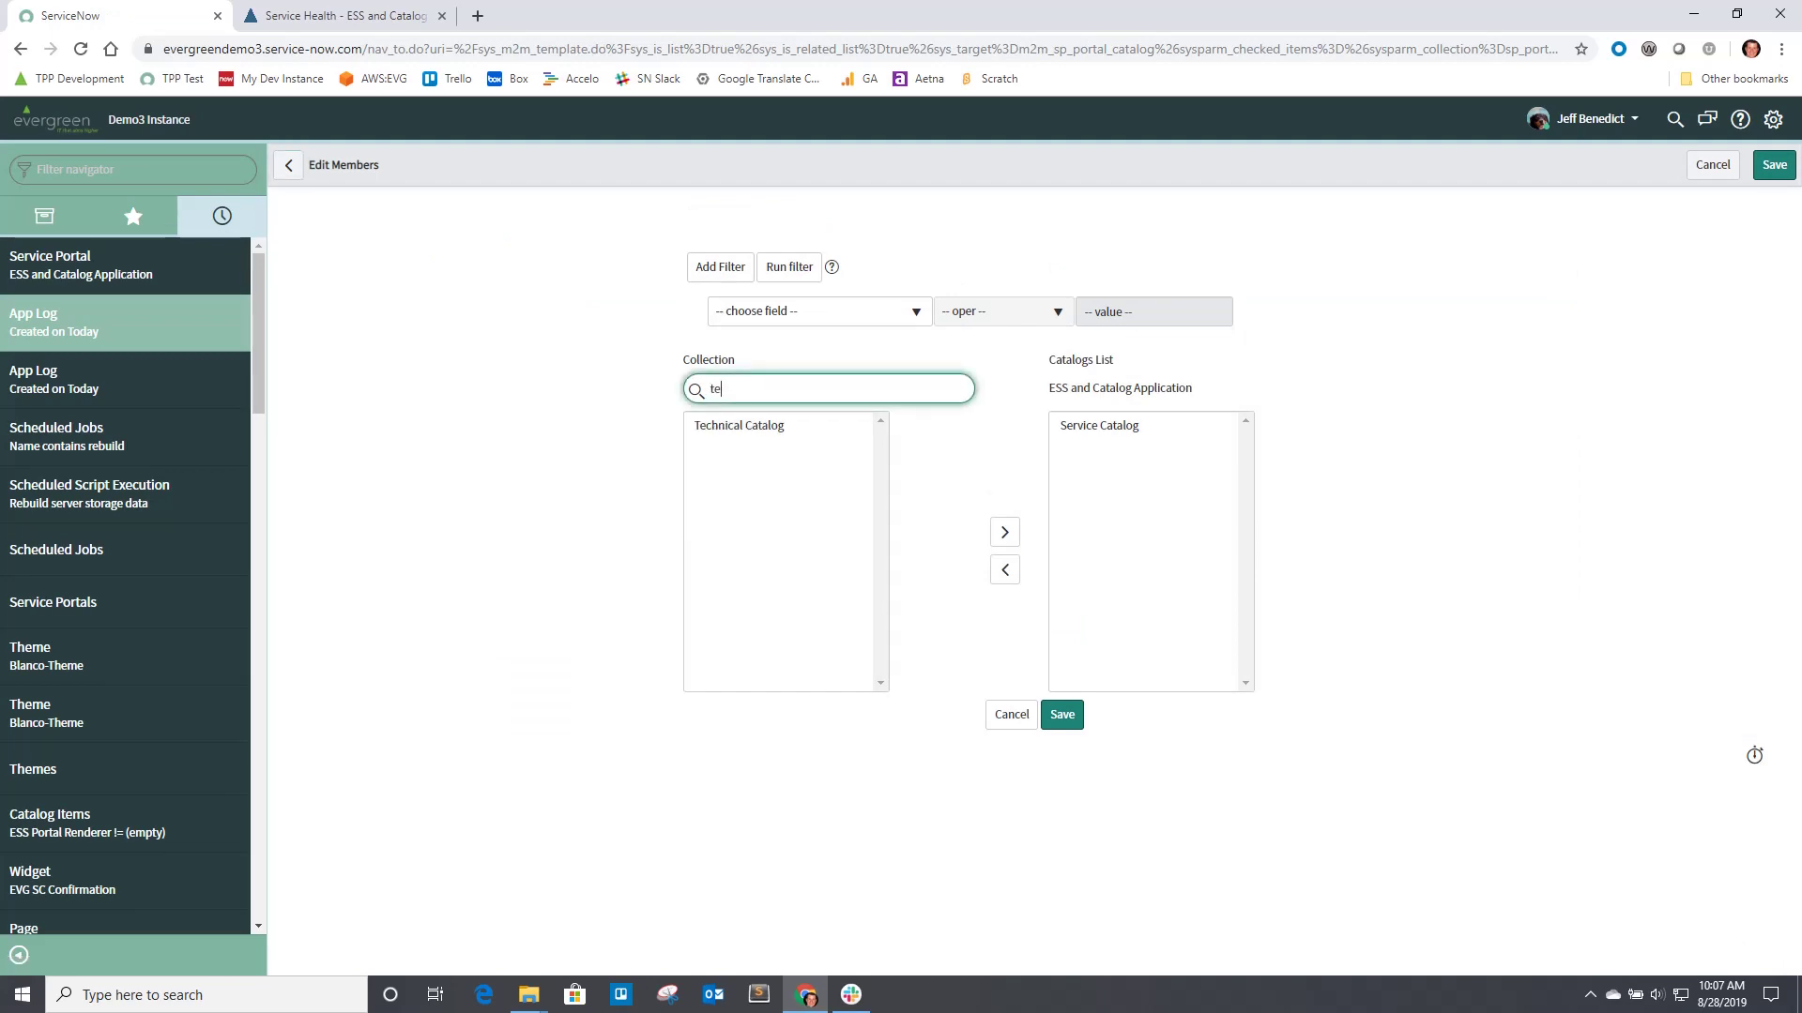
pyautogui.doubleClick(738, 425)
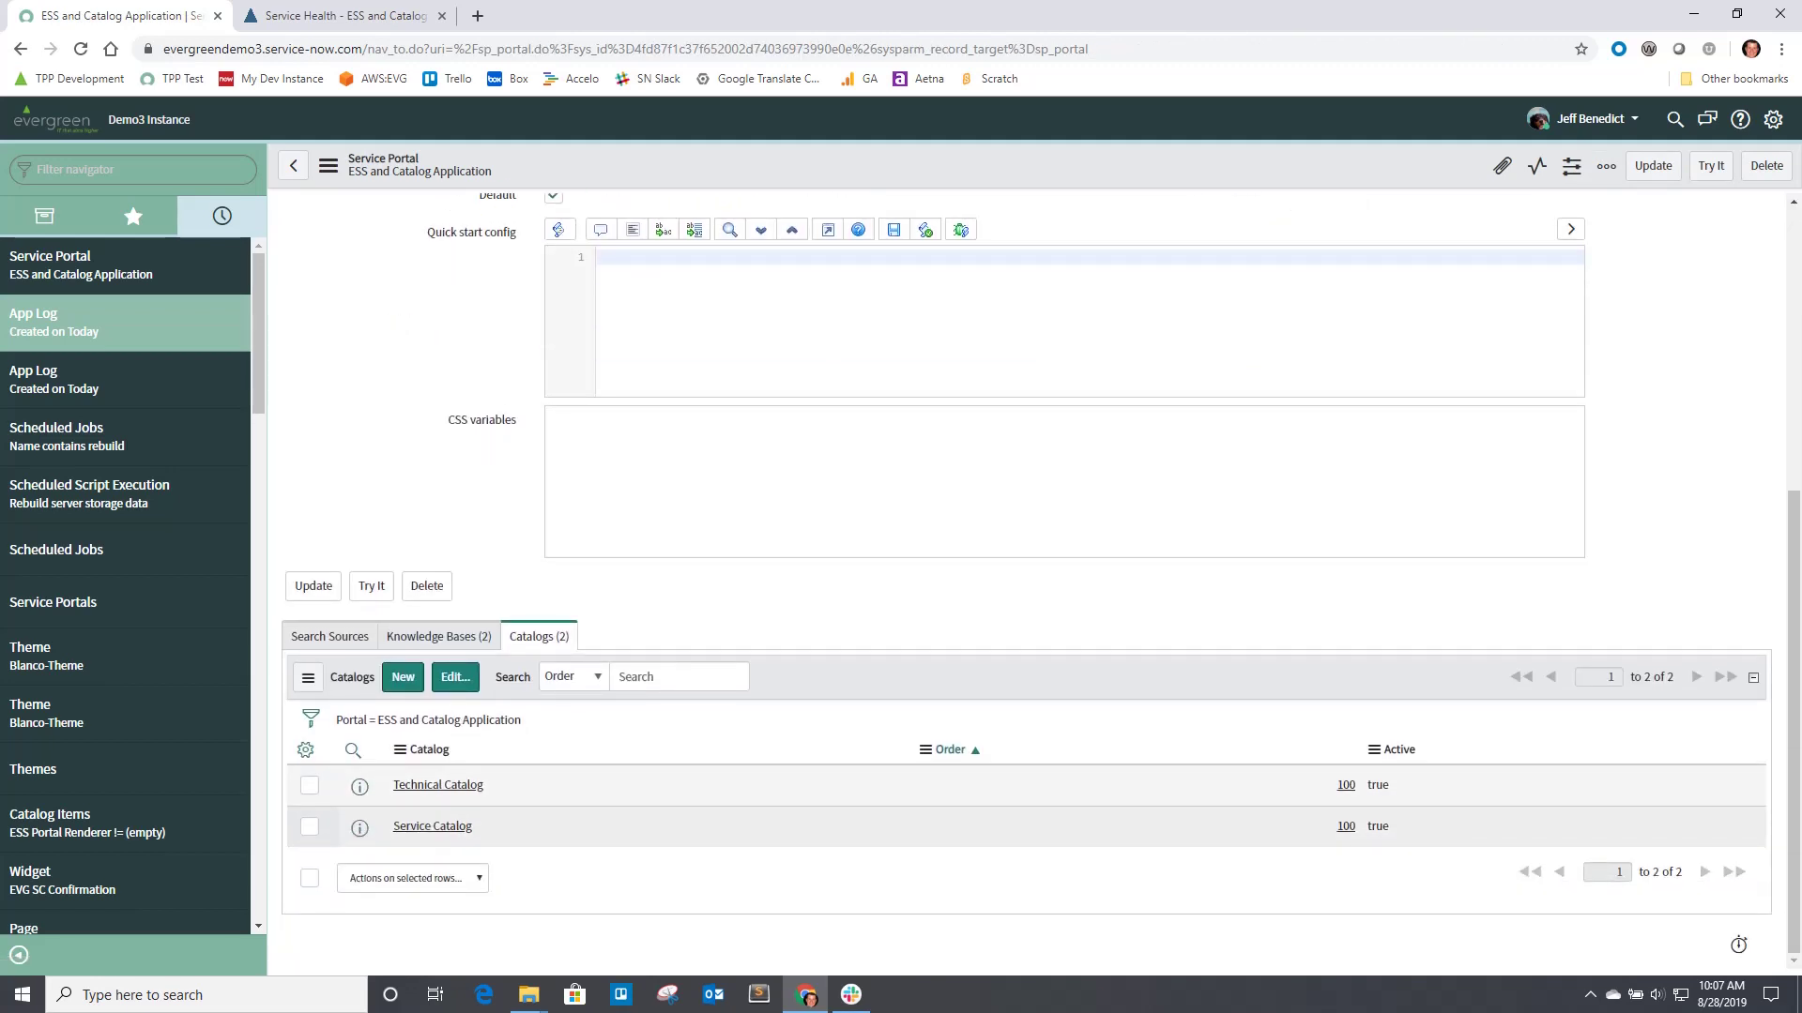
# Set the order of the Service Catalog entry to 200 in the portal's Catalogs list.
pyautogui.doubleClick(1346, 826)
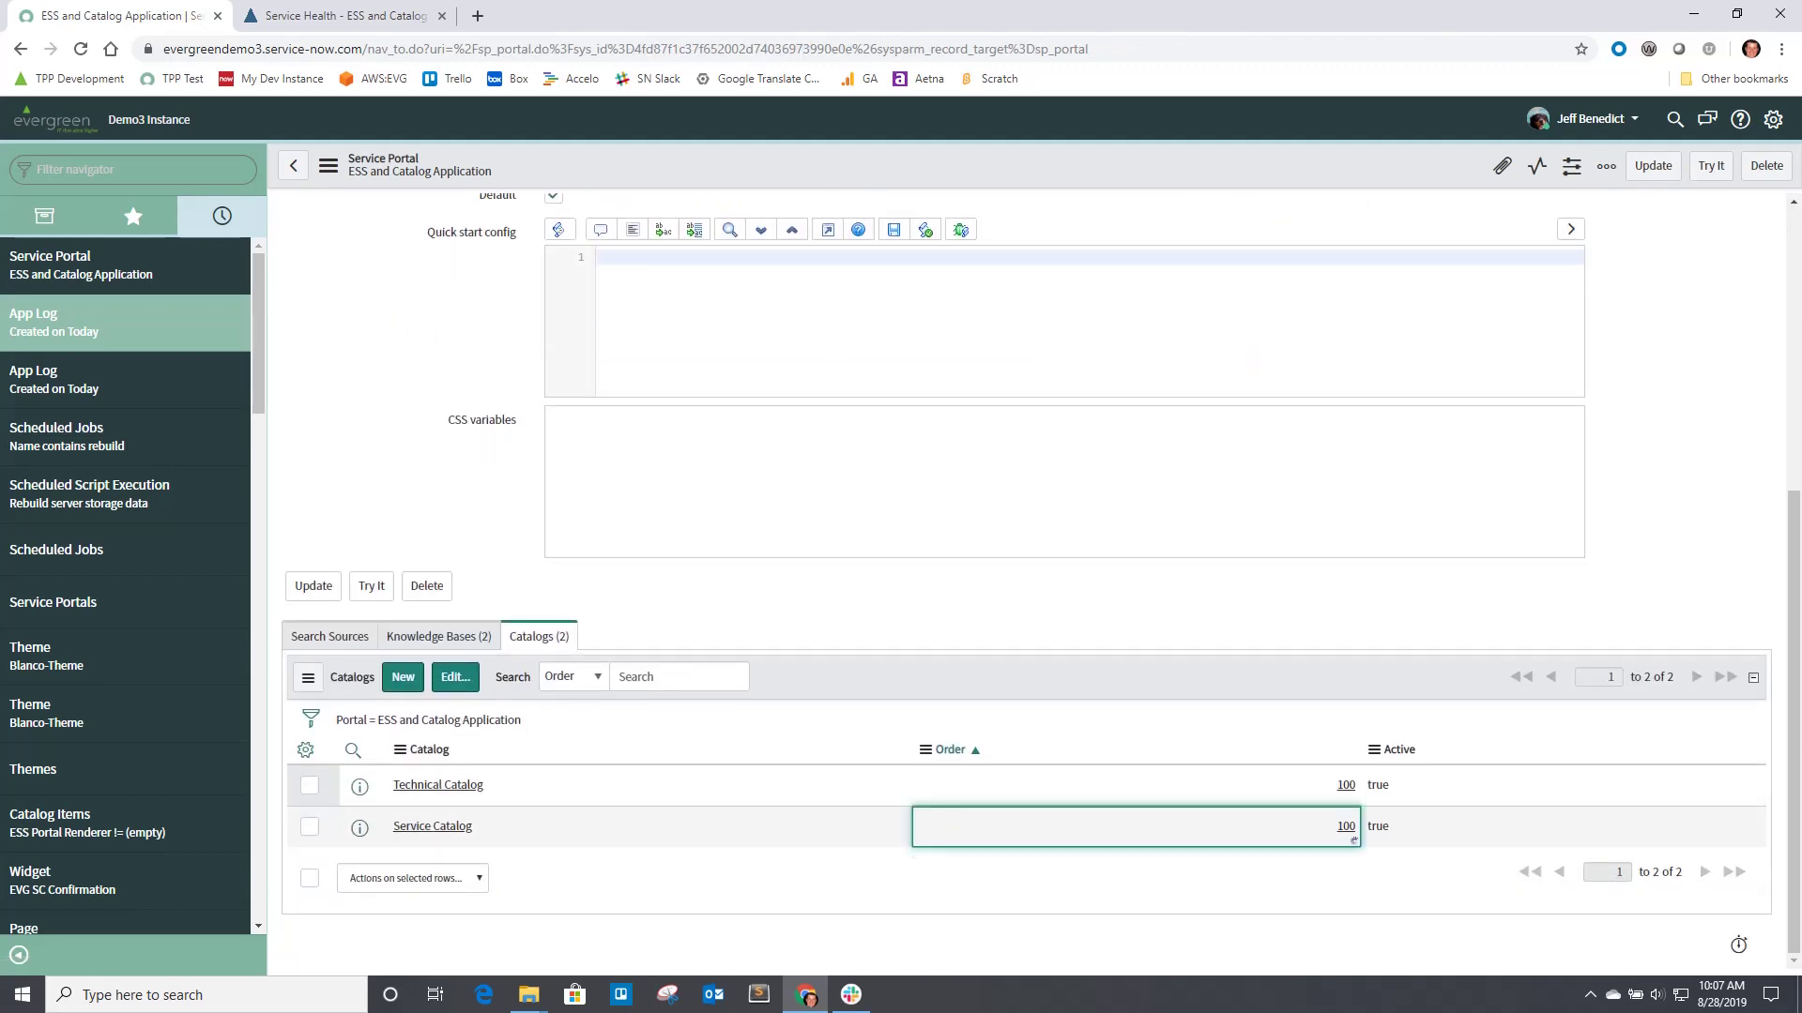
pyautogui.write('200')
pyautogui.press('Return')
pyautogui.rightClick(654, 155)
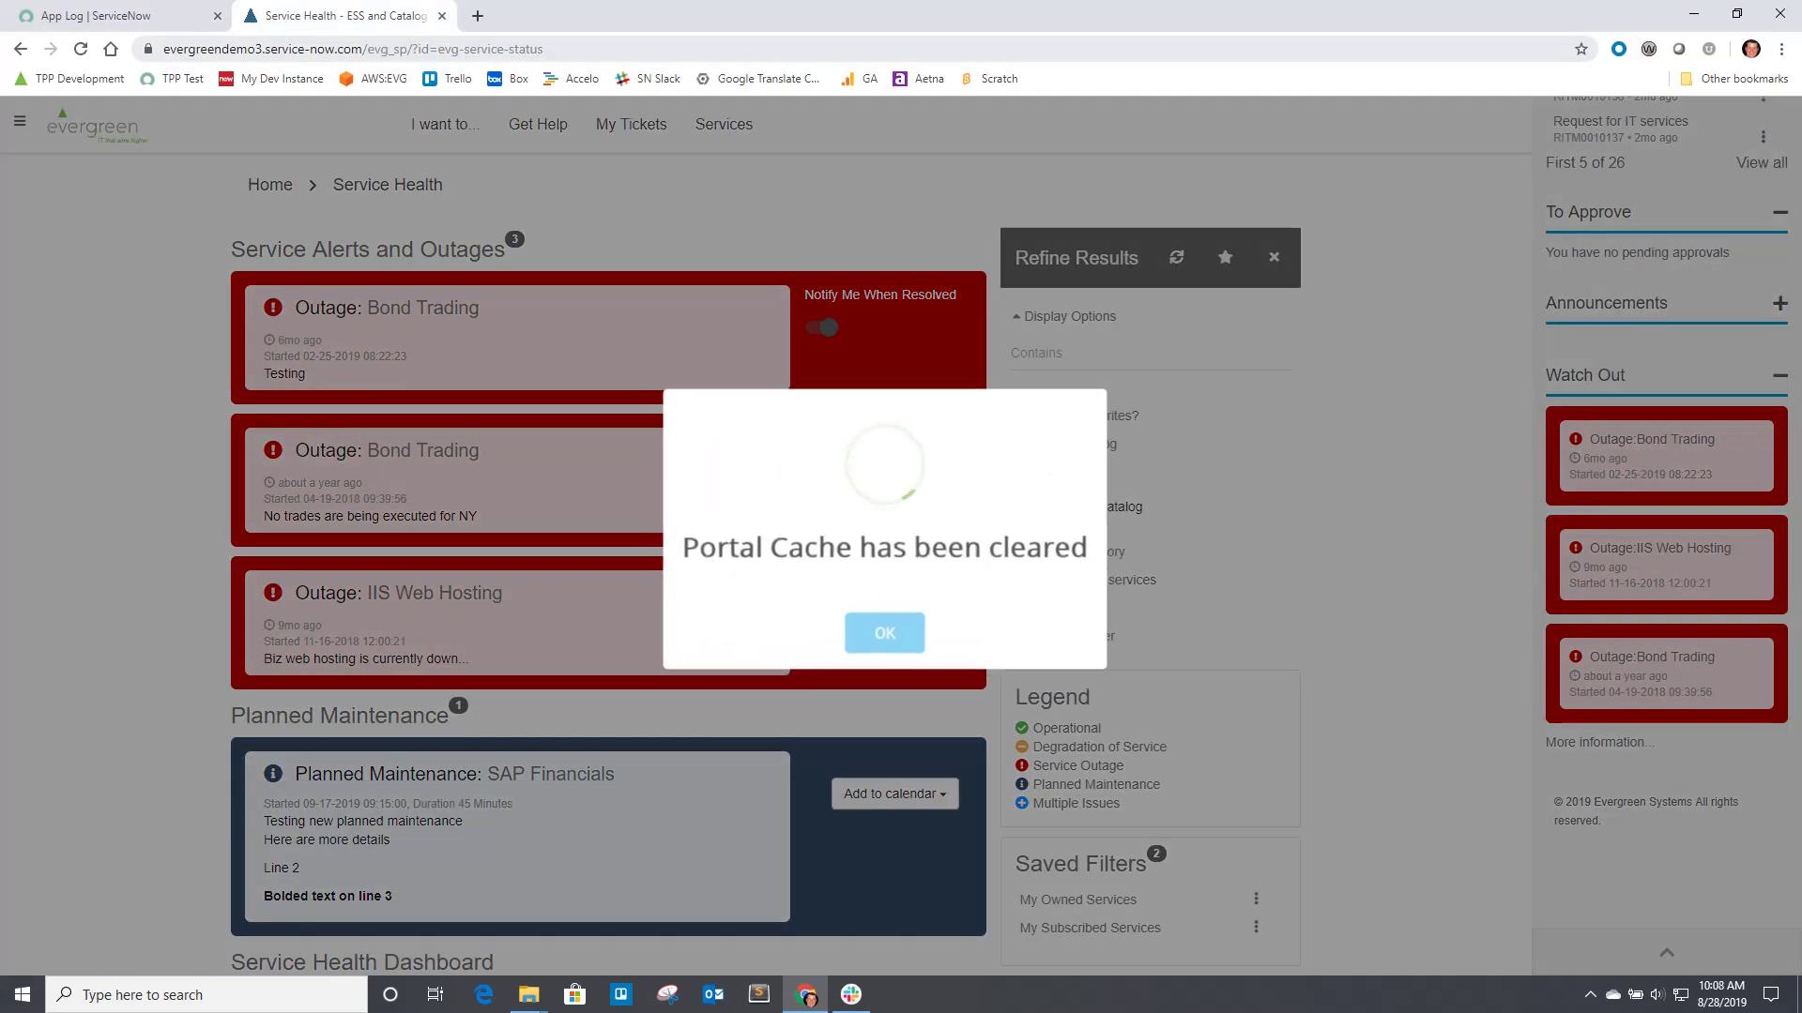
# Dismiss the cache-cleared message and filter the Service Health page by Technical Catalog.
pyautogui.click(884, 631)
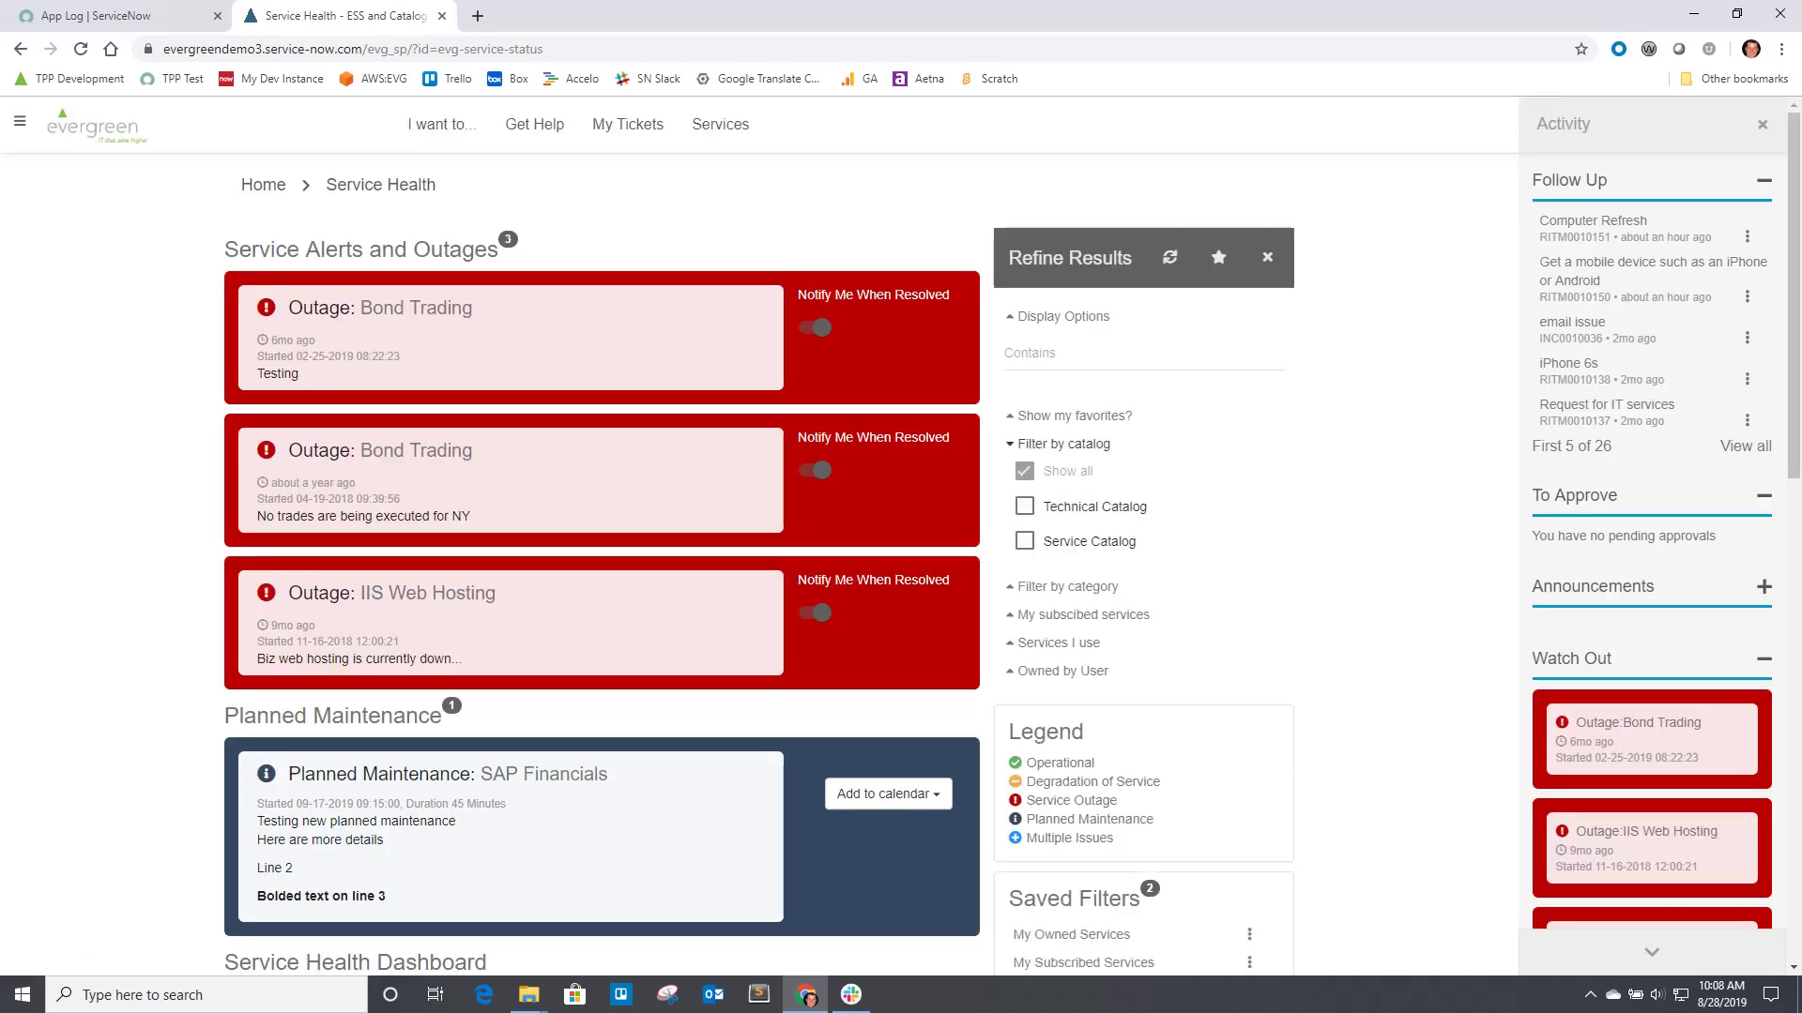
pyautogui.click(1025, 507)
pyautogui.click(1266, 444)
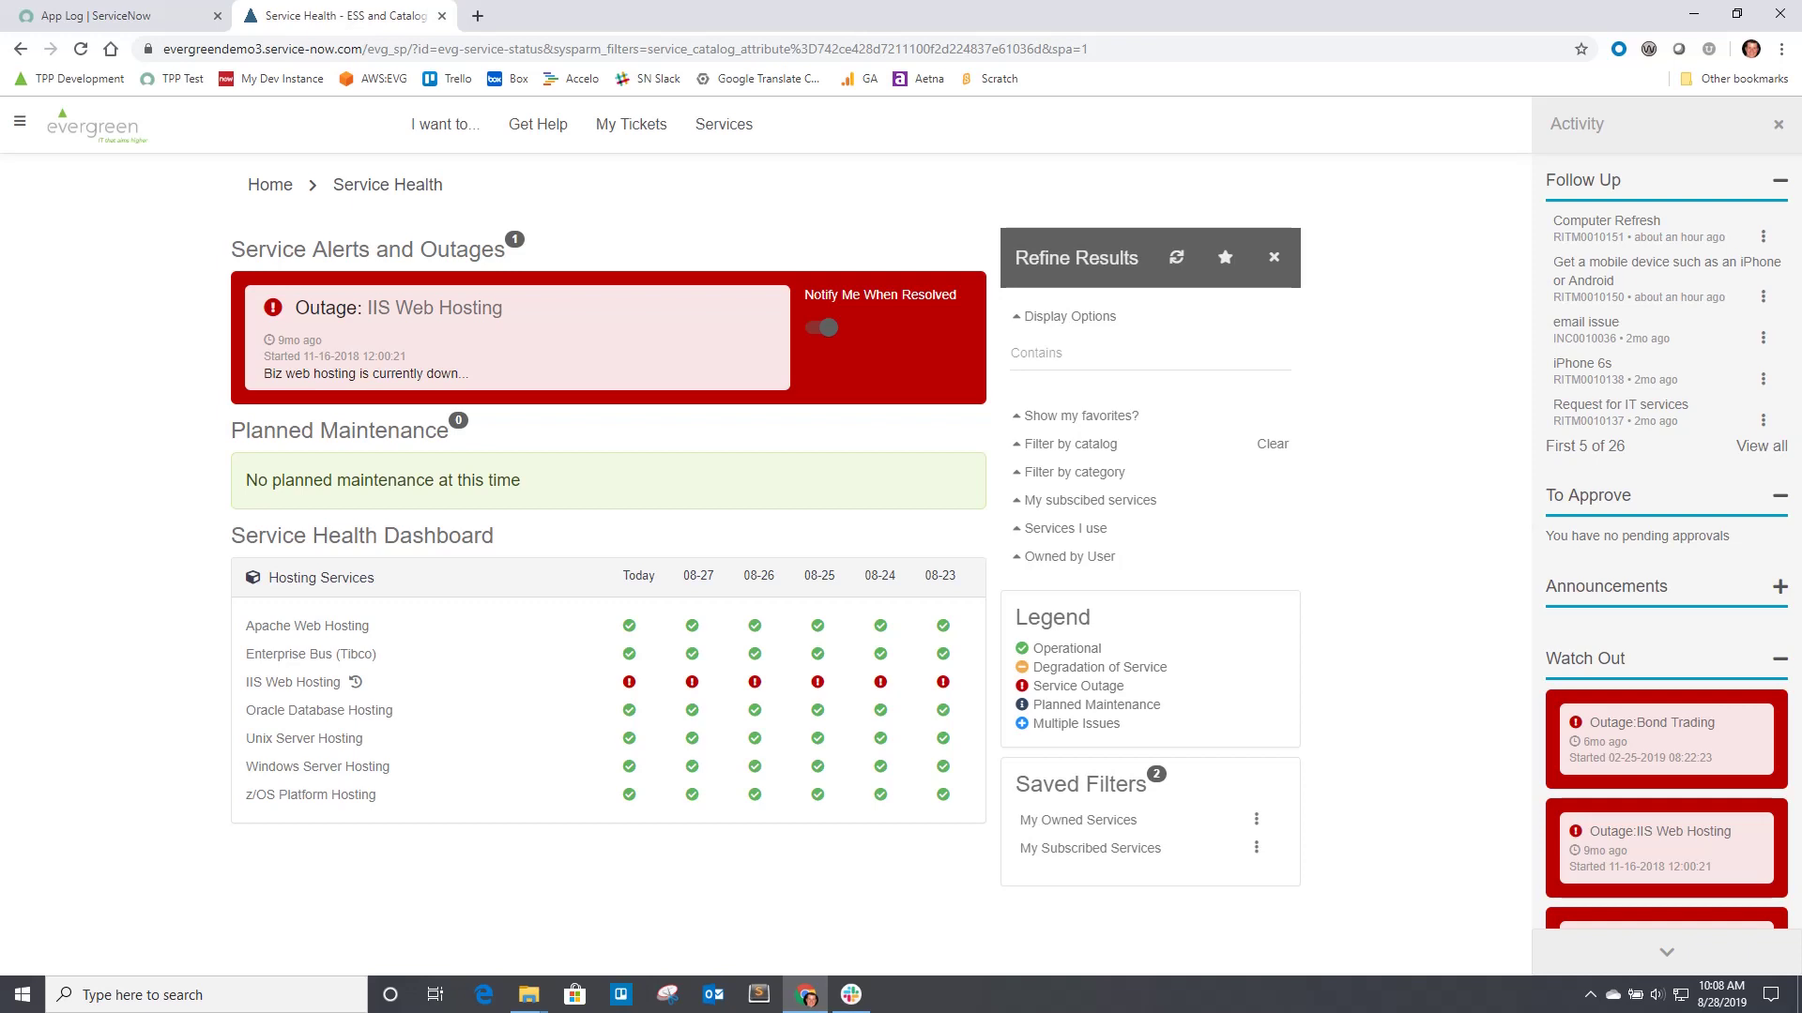
# View the portal's Request Something page and its Browse Knowledge page.
pyautogui.click(20, 120)
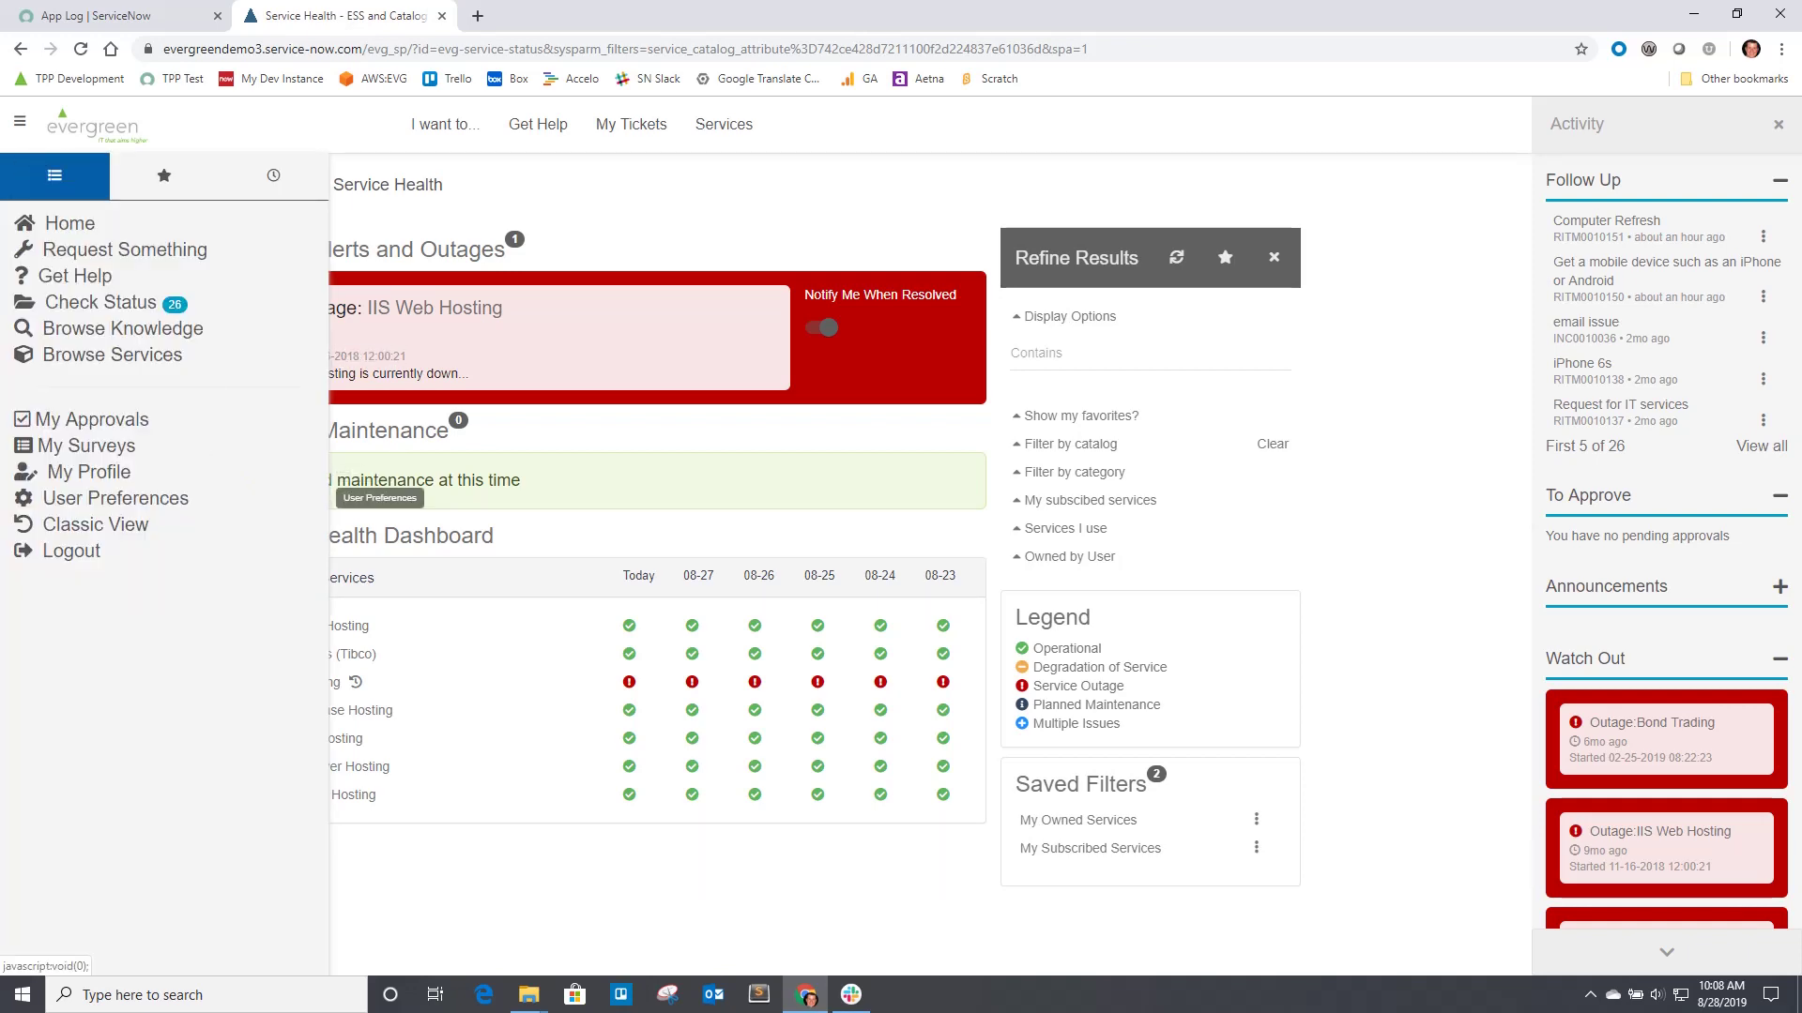
pyautogui.click(124, 250)
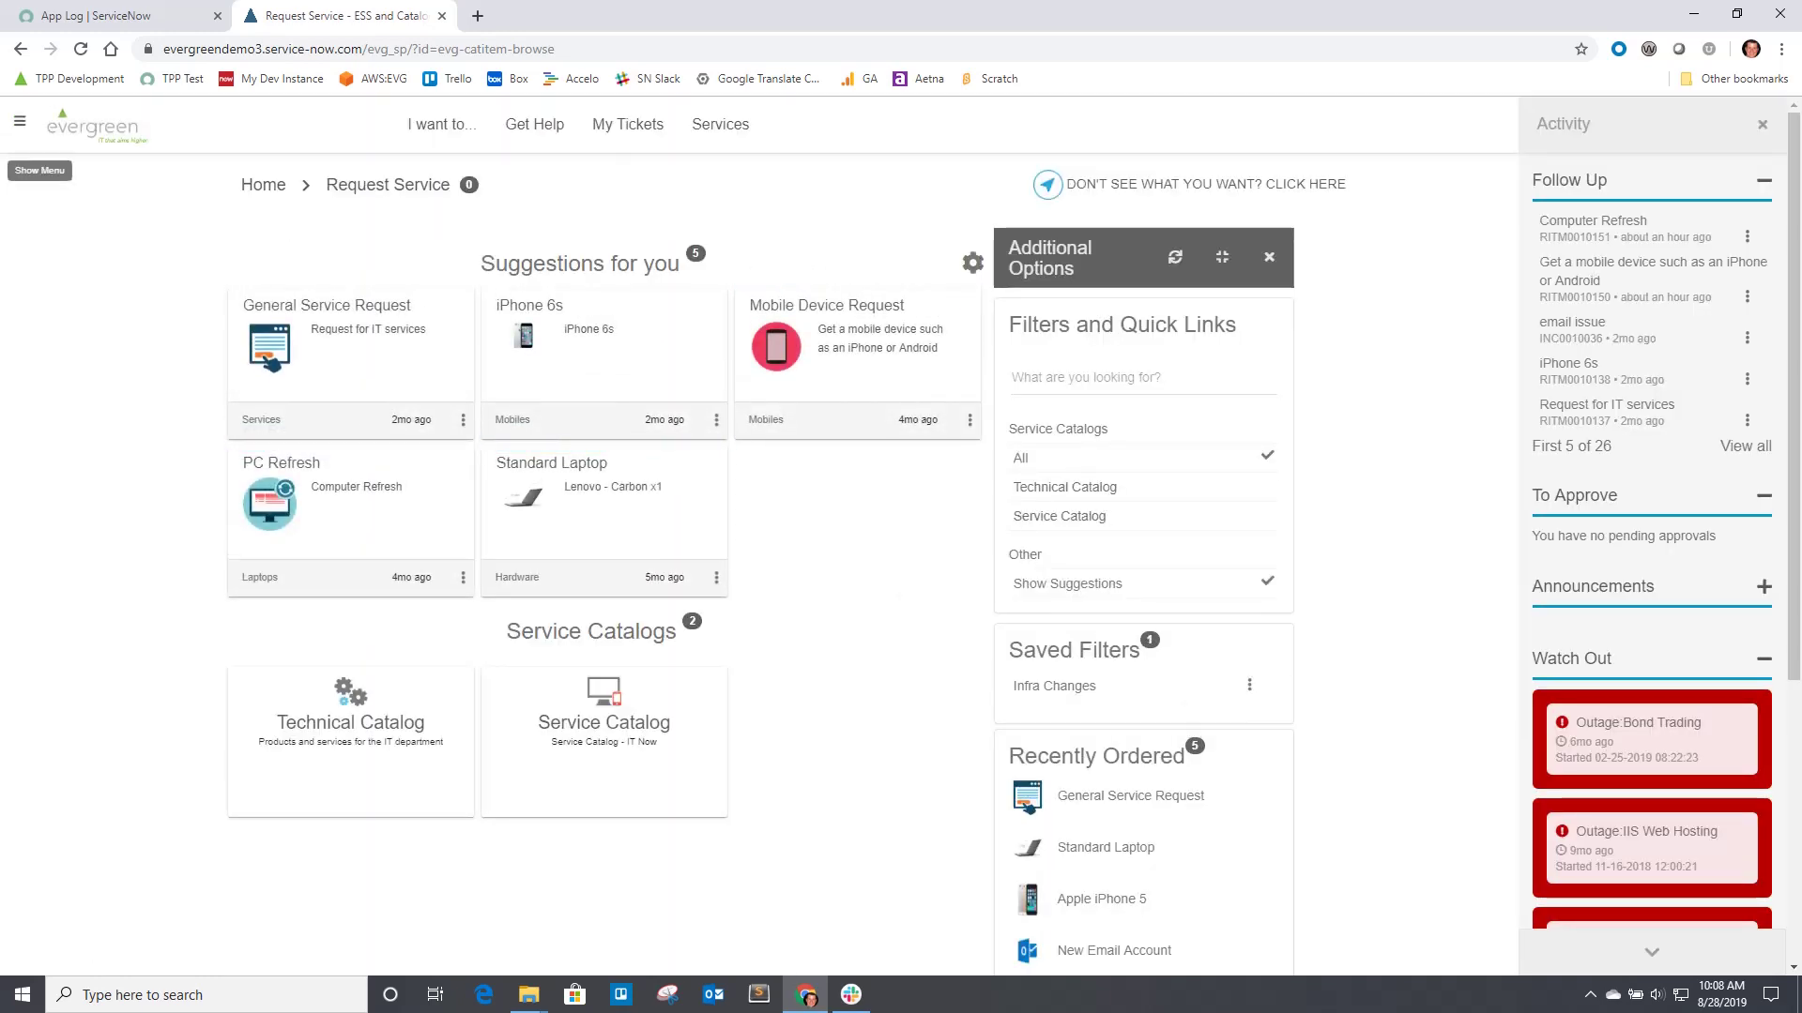
pyautogui.click(18, 120)
pyautogui.click(122, 328)
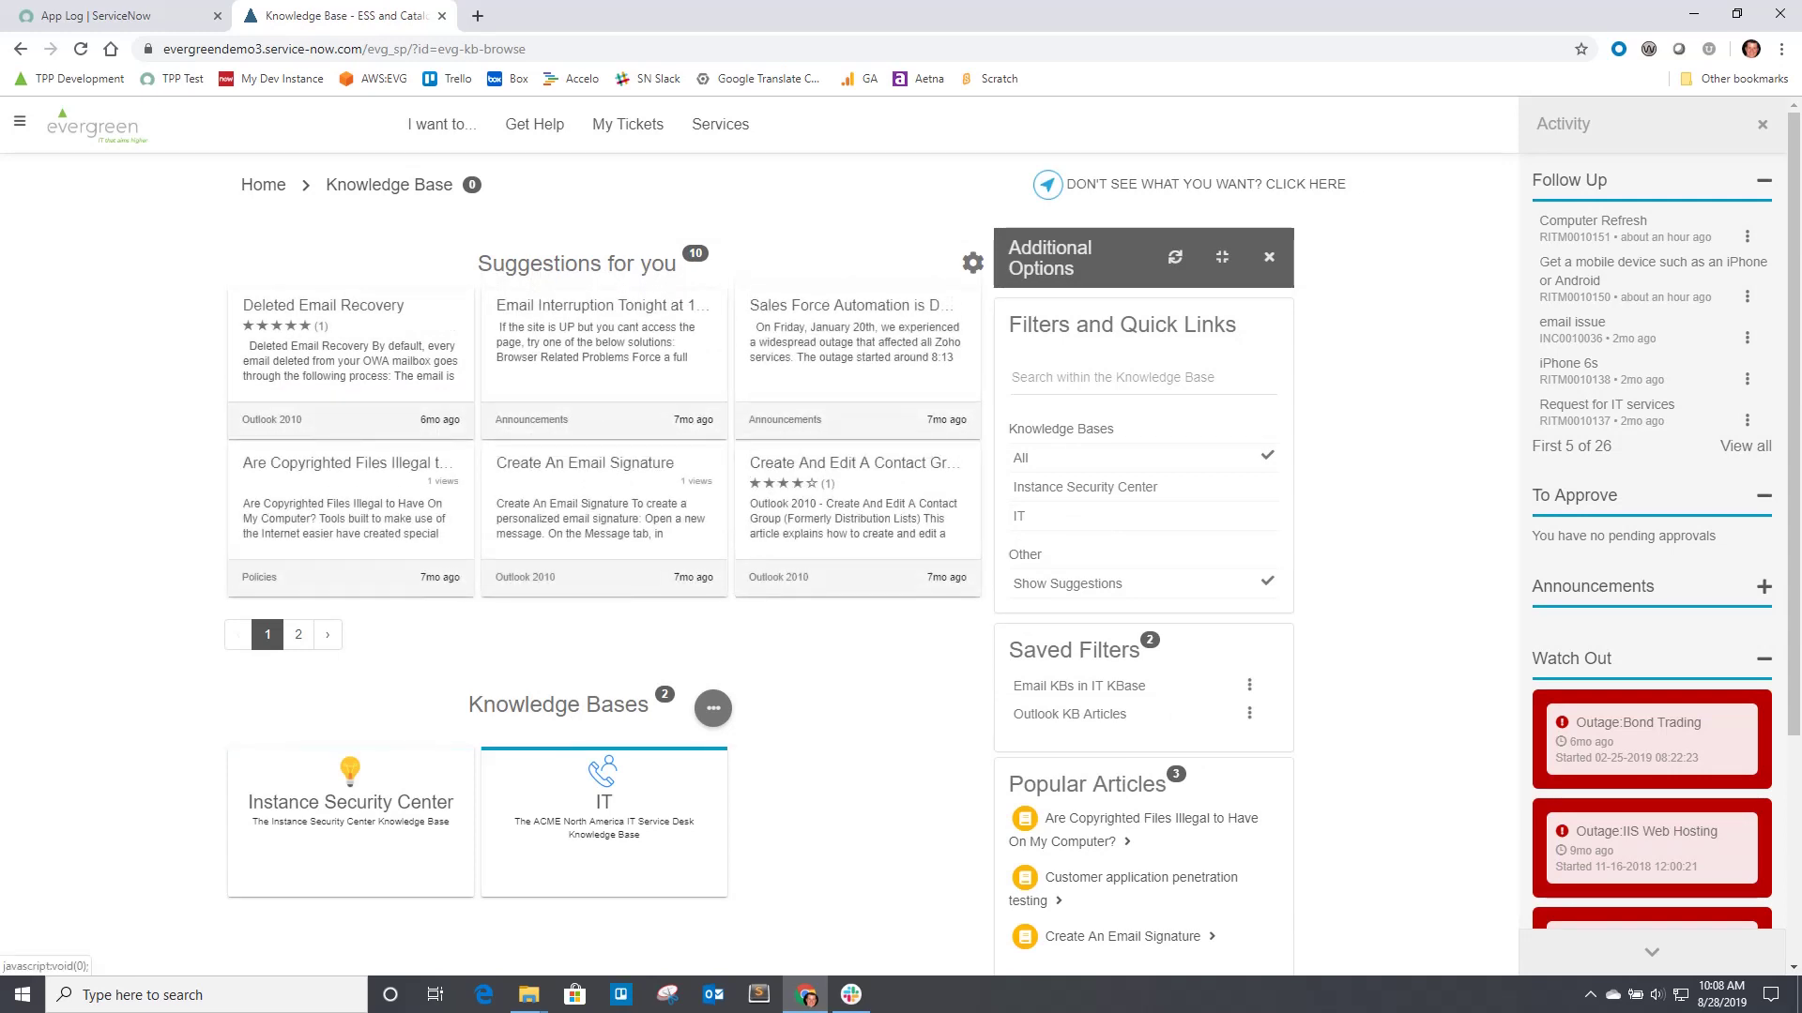
# Reopen the ESS and Catalog Application portal record and show its Knowledge Bases related list.
pyautogui.click(132, 16)
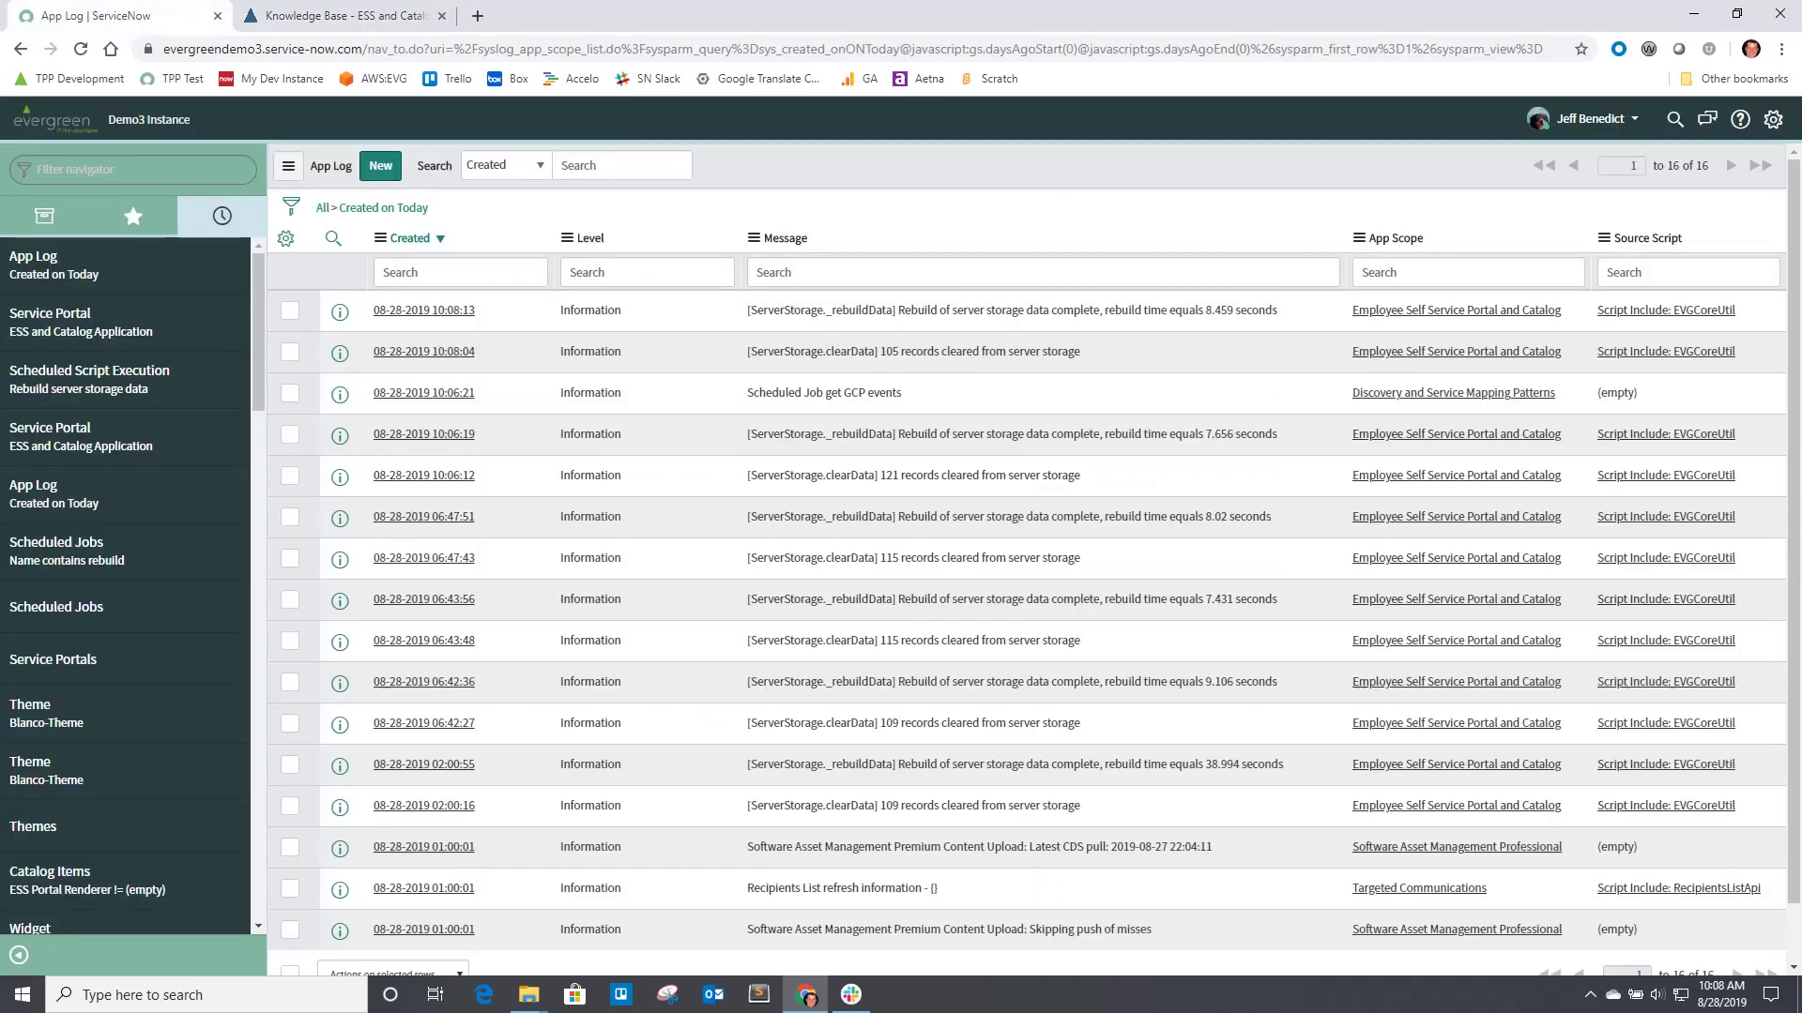
pyautogui.click(157, 441)
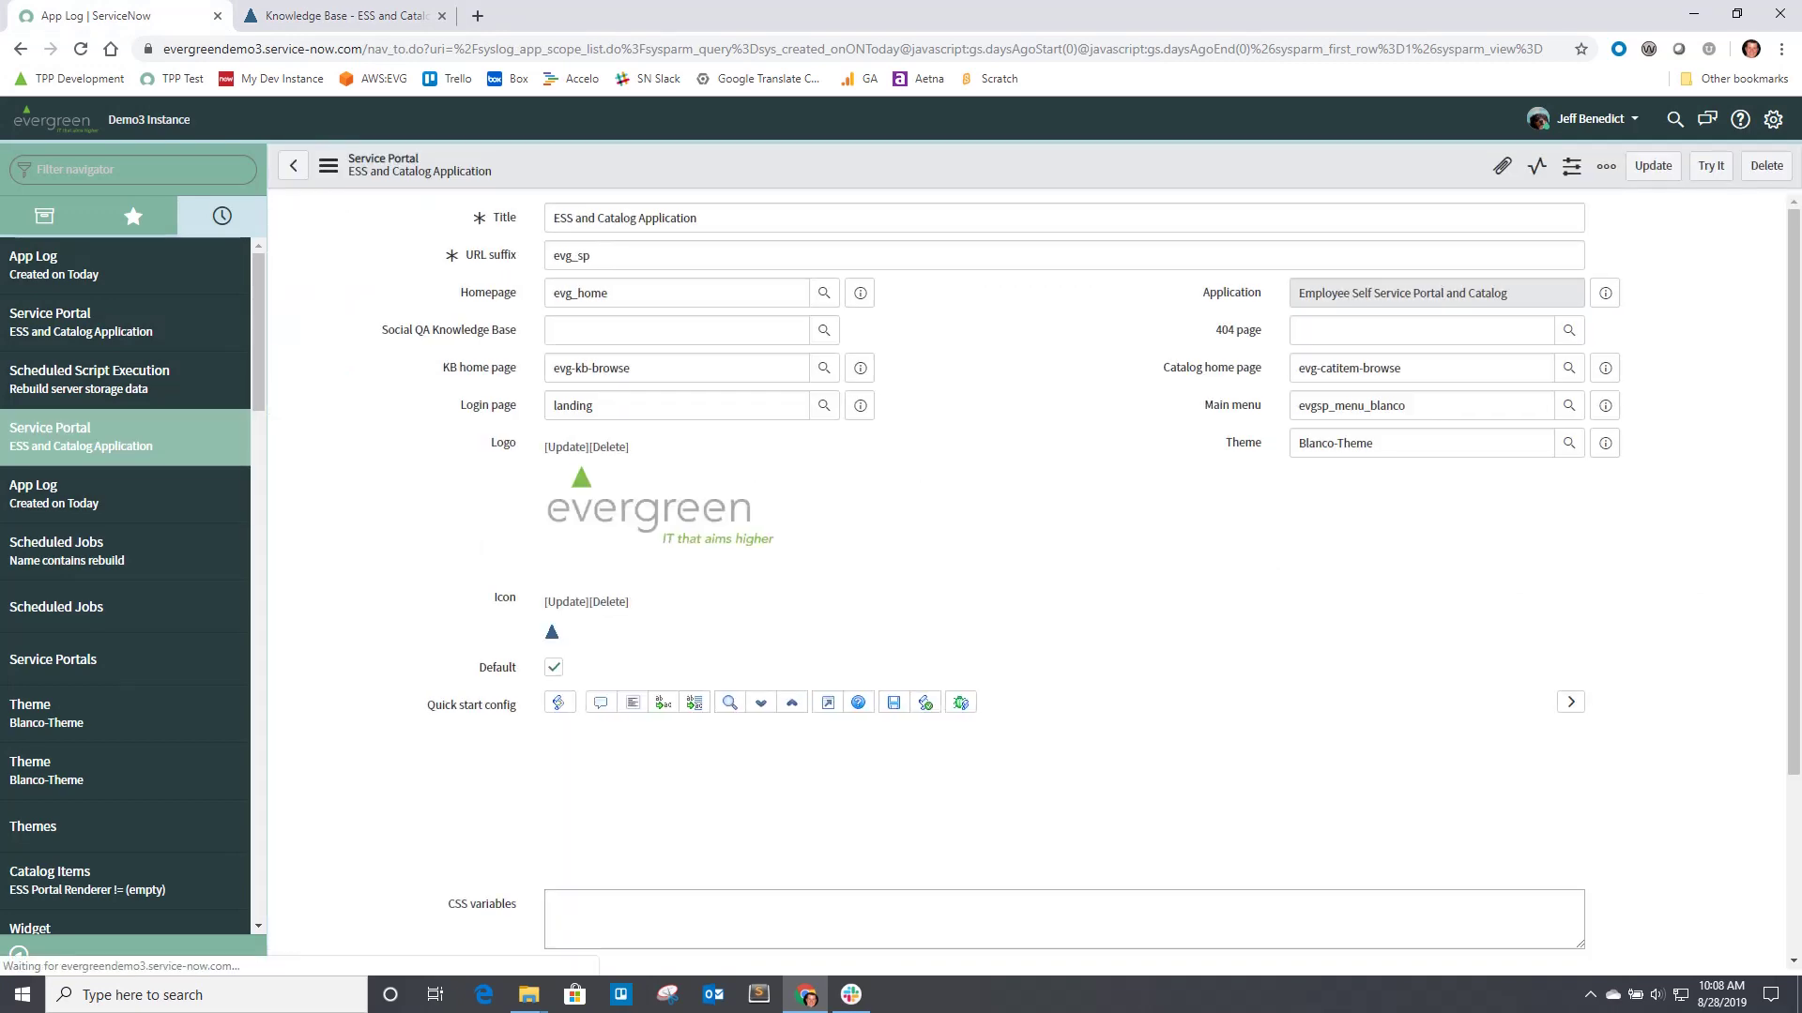
pyautogui.scroll(-5, 1032, 581)
pyautogui.click(438, 652)
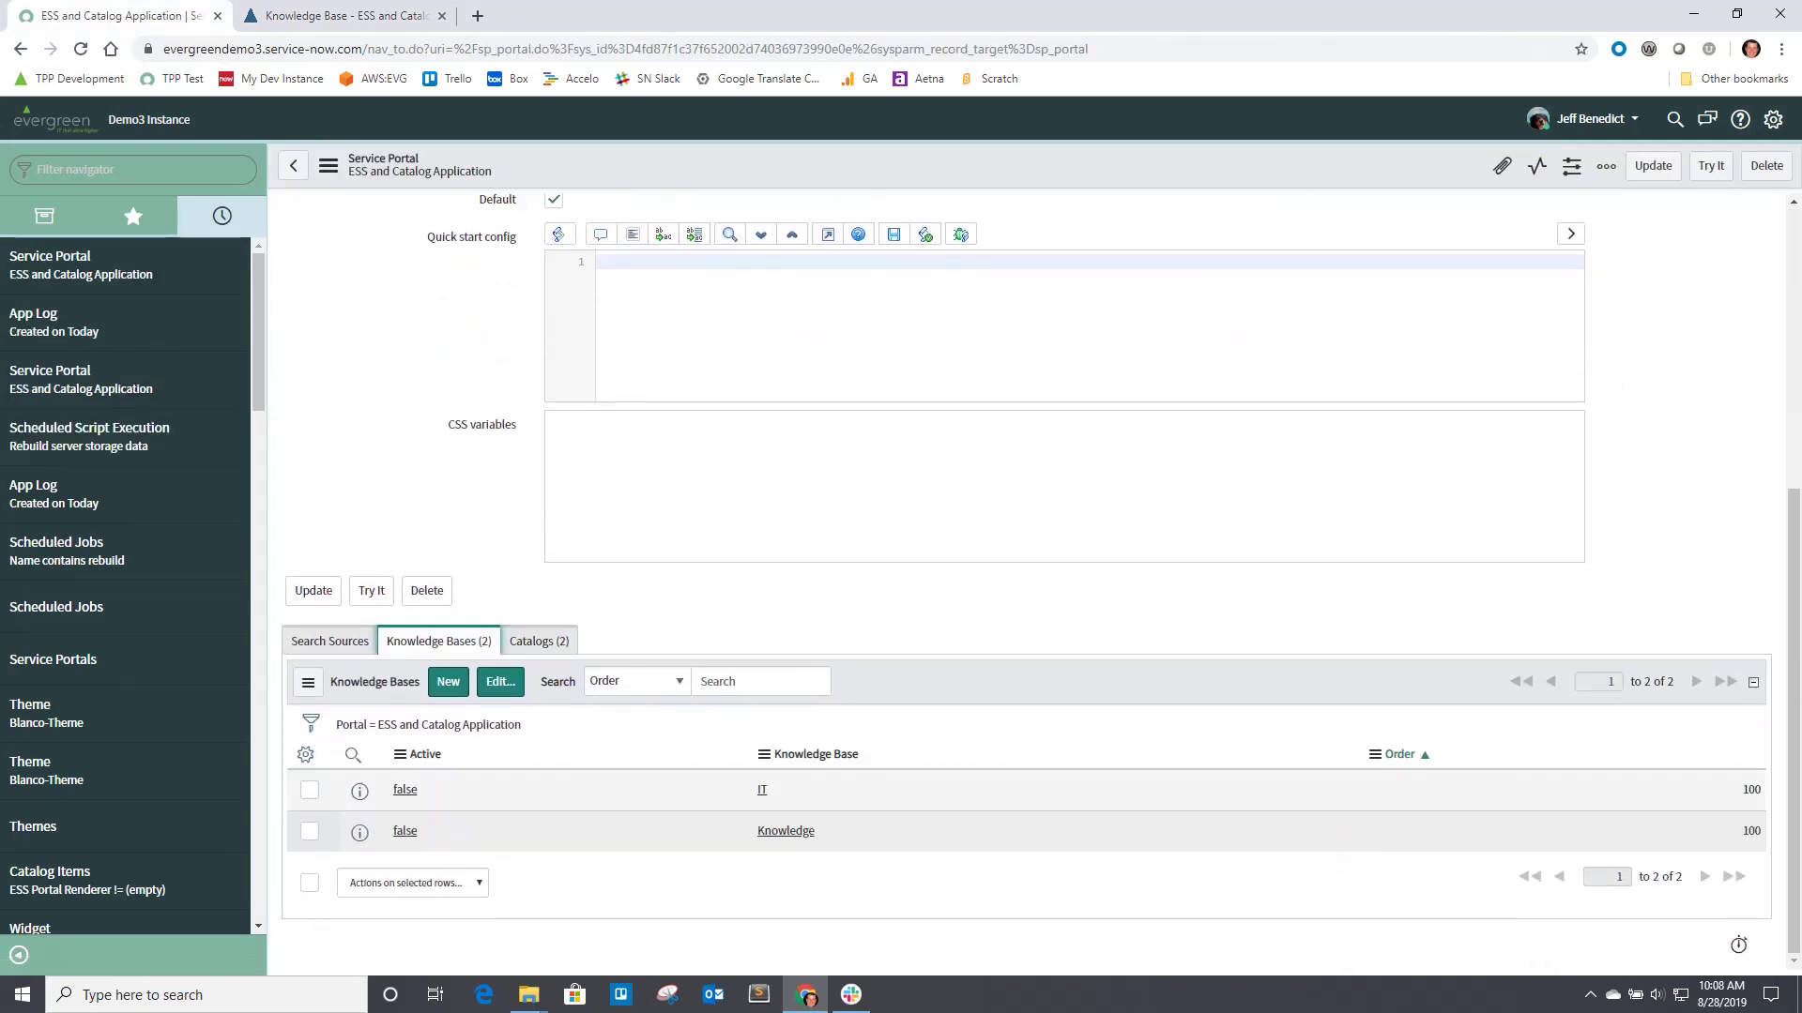